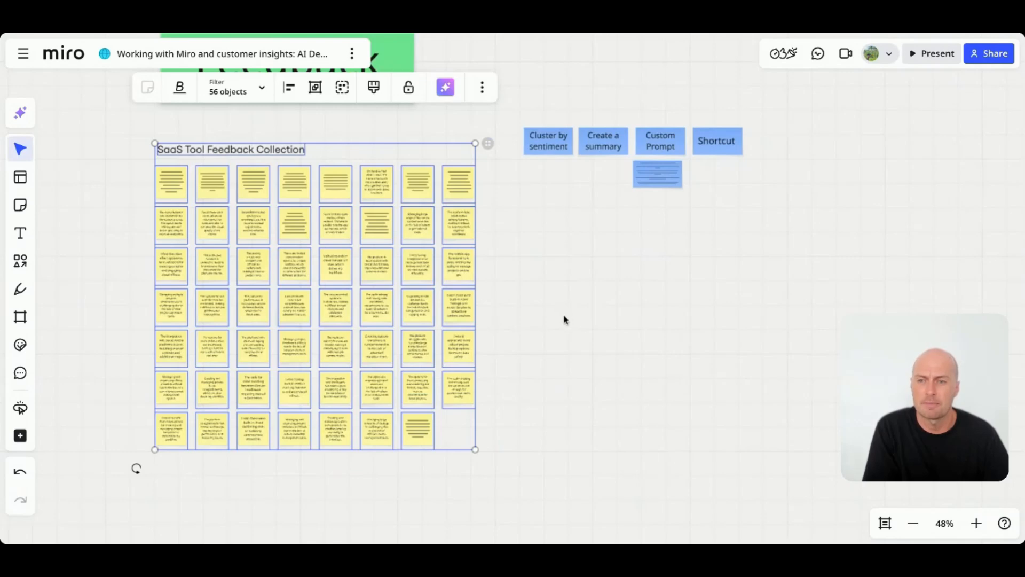
# - Examine the sticky notes in the SaaS Tool Feedback Collection
pyautogui.click(564, 319)
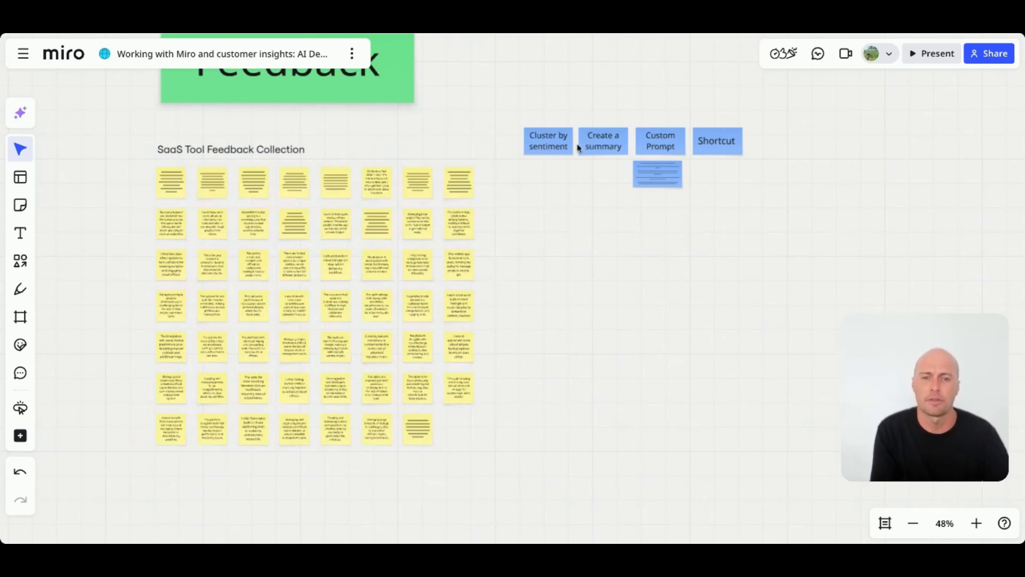
pyautogui.scroll(5, 558, 148)
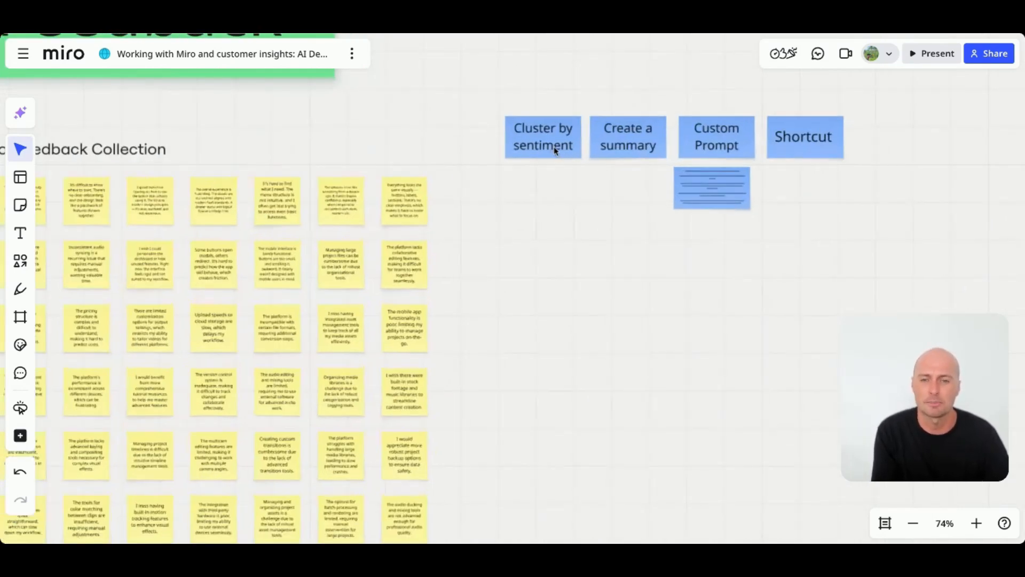
pyautogui.scroll(-4, 553, 146)
pyautogui.scroll(6, 318, 167)
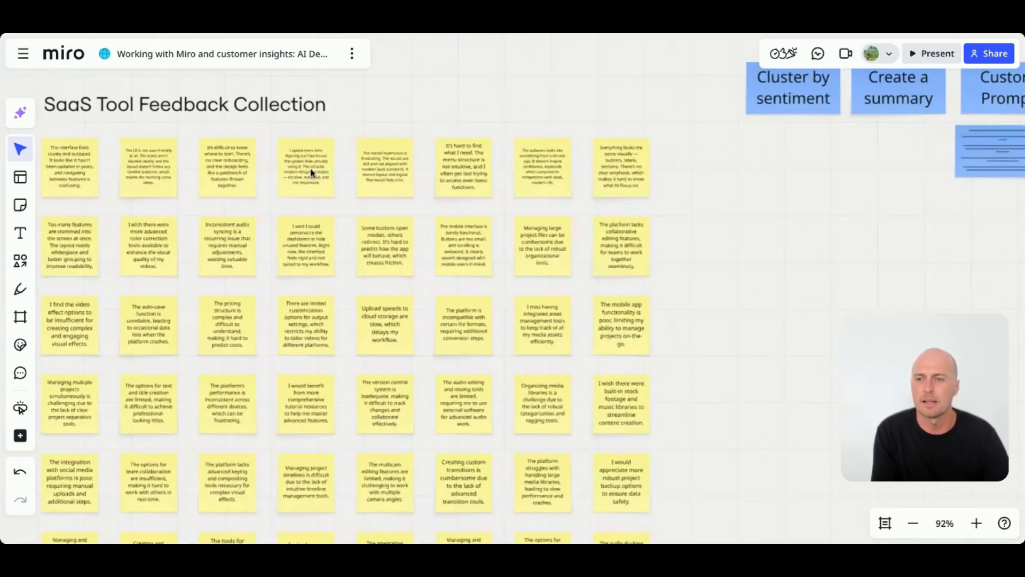
pyautogui.scroll(4, 309, 167)
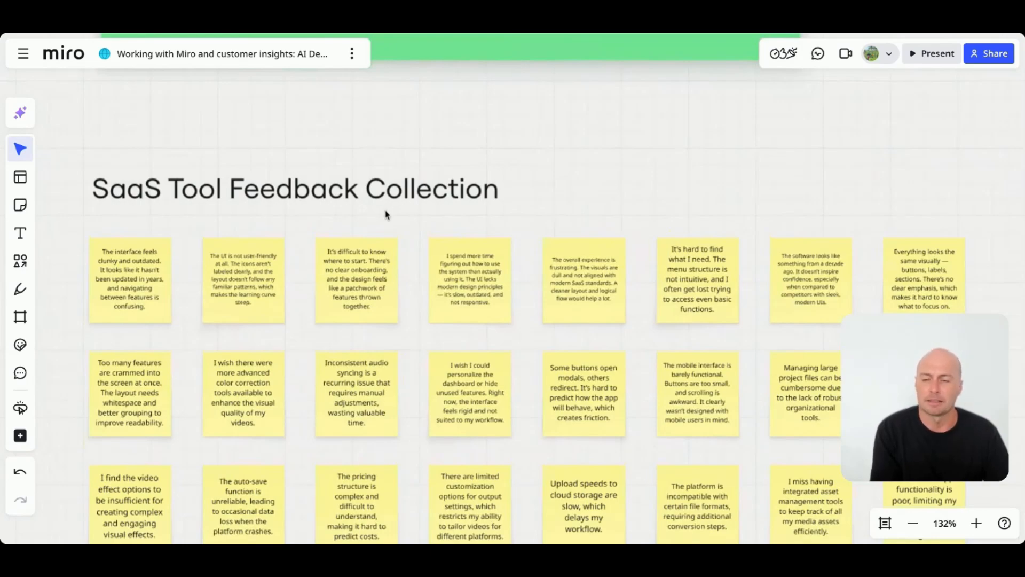
pyautogui.scroll(-2, 385, 211)
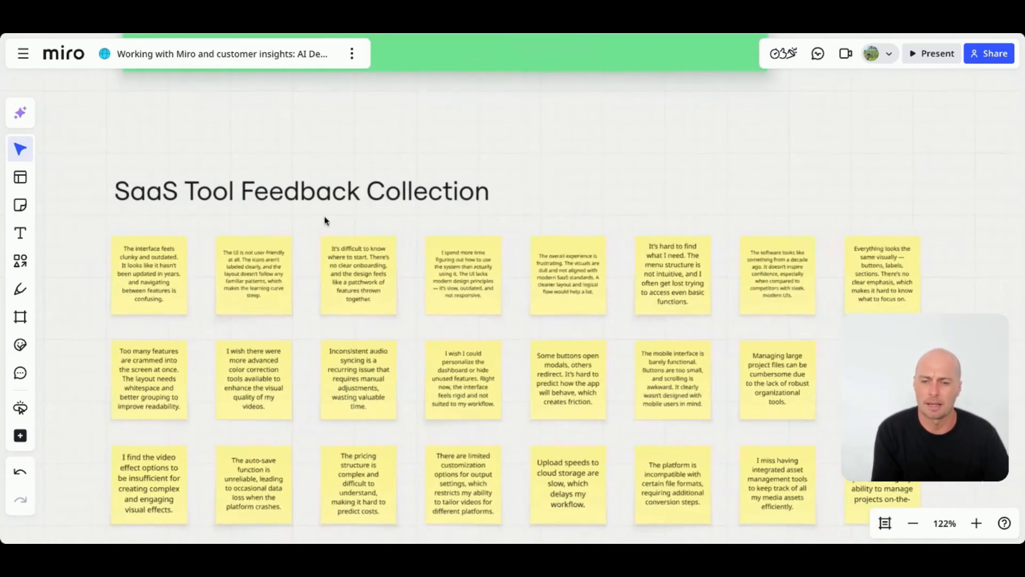
pyautogui.scroll(4, 324, 216)
pyautogui.scroll(-3, 324, 216)
pyautogui.scroll(-3, 325, 216)
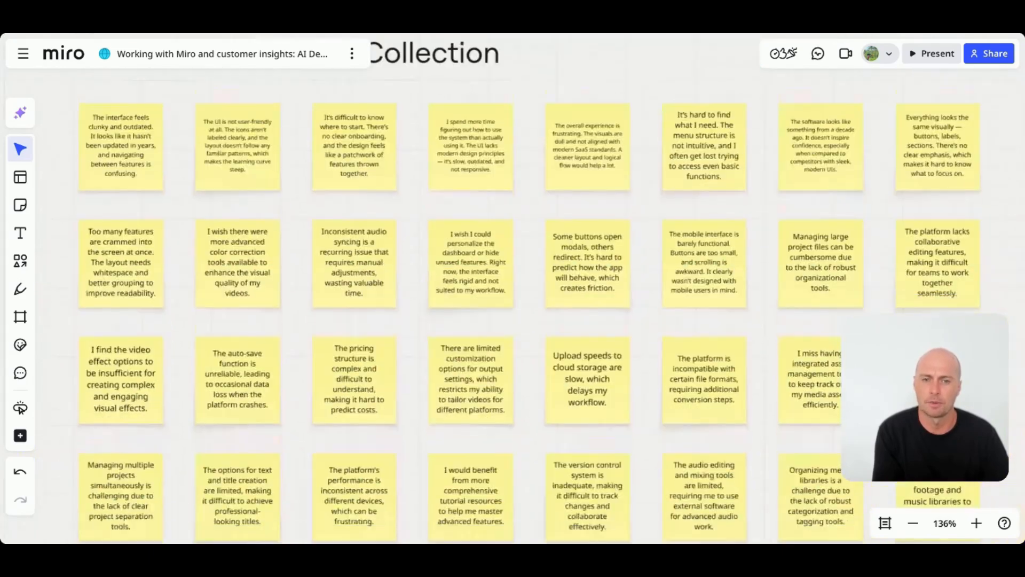
pyautogui.scroll(-8, 324, 216)
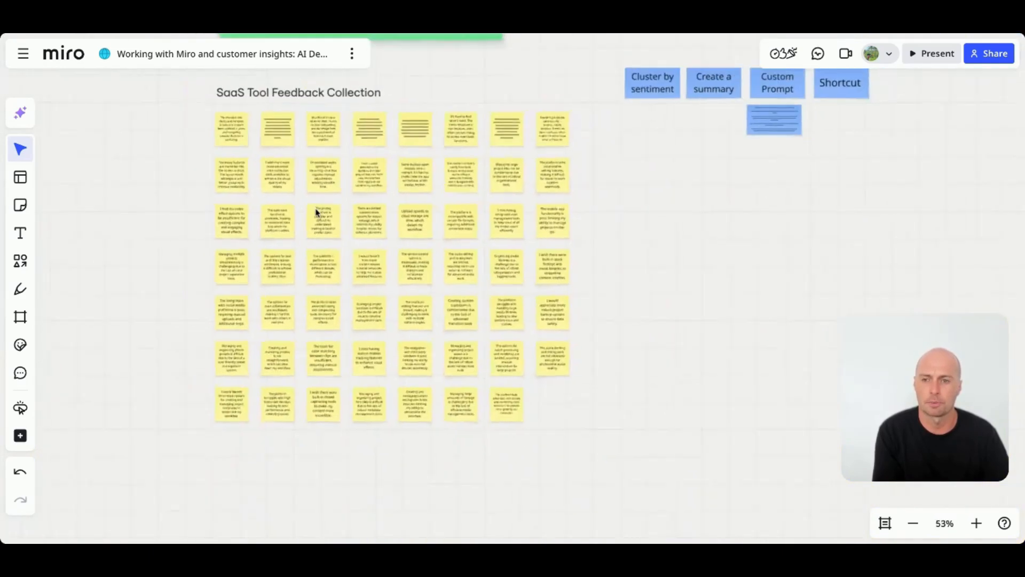
pyautogui.scroll(2, 317, 212)
pyautogui.scroll(1, 317, 212)
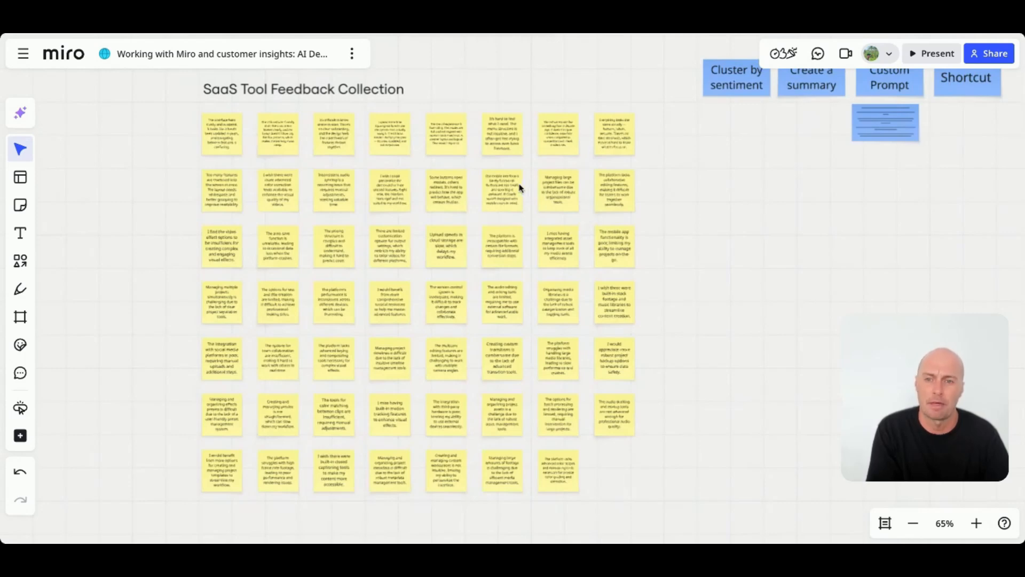
pyautogui.hscroll(1, 518, 188)
# - Select all the feedback sticky notes and cluster them by sentiment with Miro AI
pyautogui.moveTo(655, 510); pyautogui.dragTo(195, 128)
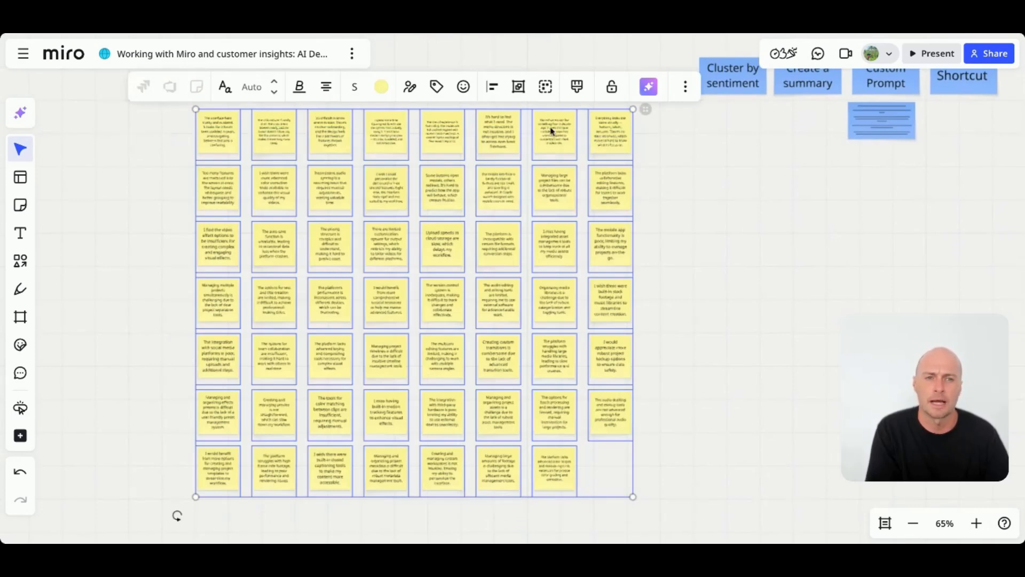
pyautogui.click(649, 87)
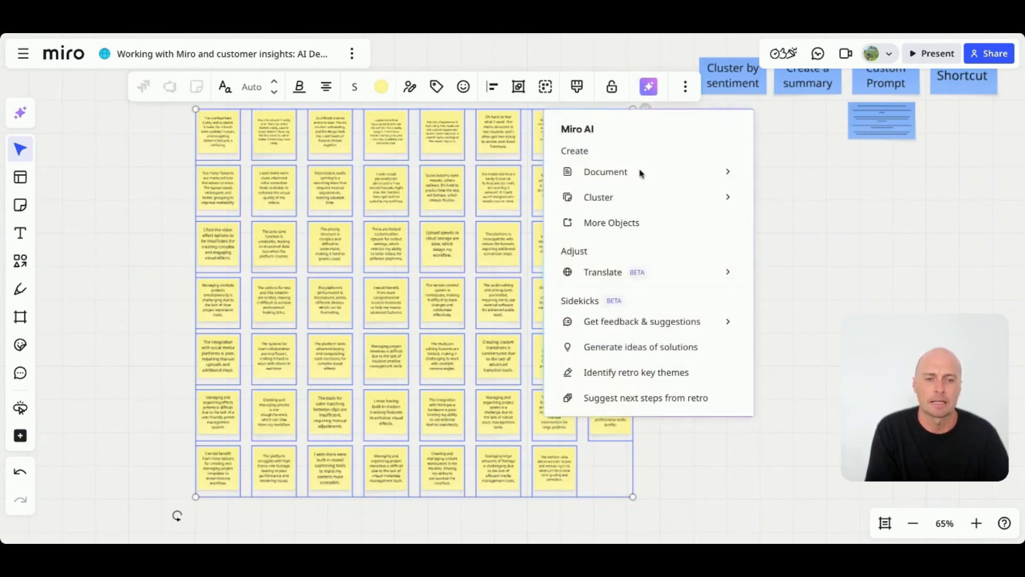
pyautogui.moveTo(642, 208)
pyautogui.click(799, 222)
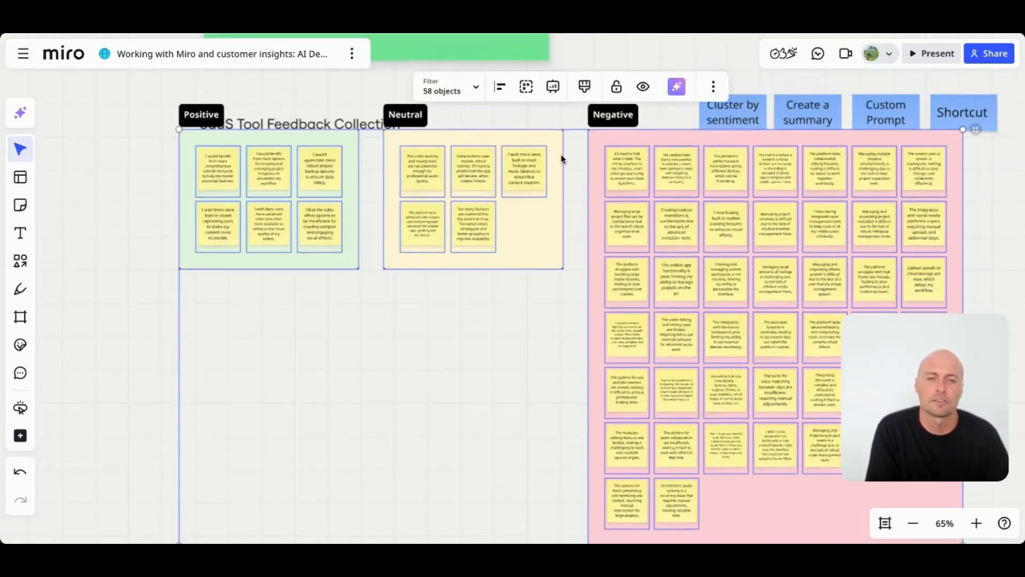
# - Move the Positive, Neutral and Negative sentiment clusters down and review their contents
pyautogui.moveTo(625, 141); pyautogui.dragTo(633, 222)
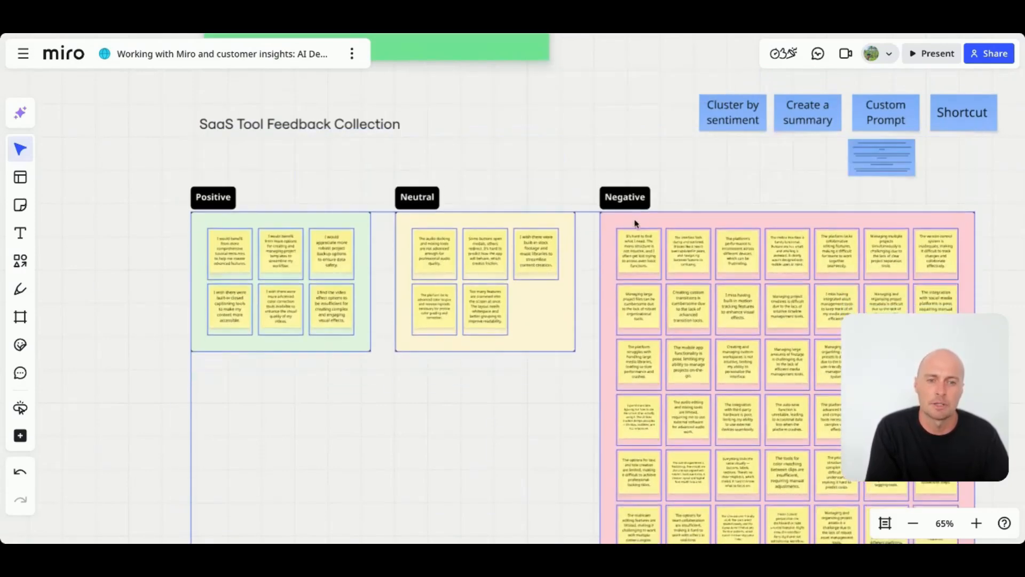
pyautogui.scroll(-4, 622, 229)
pyautogui.scroll(-1, 624, 230)
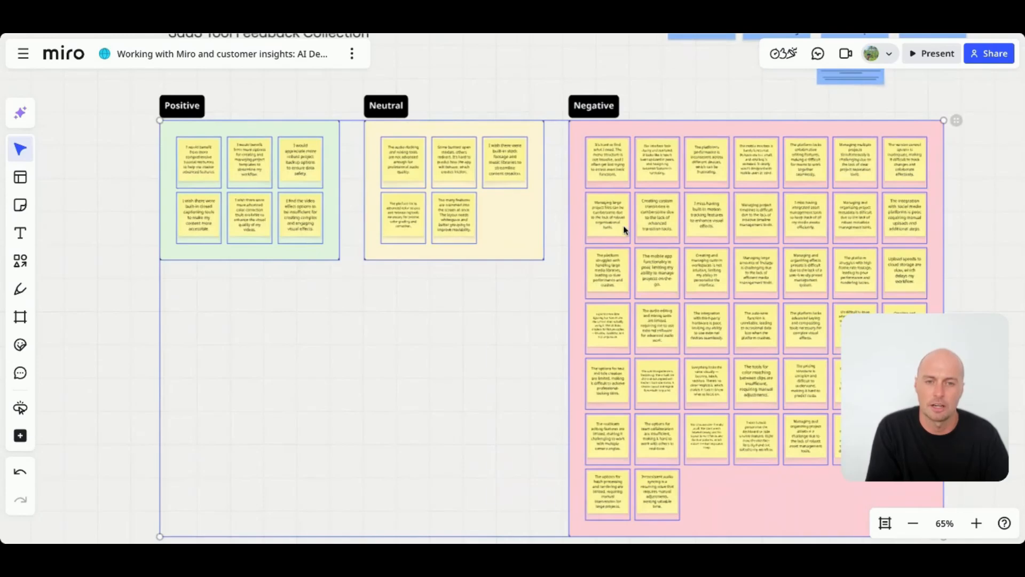
pyautogui.scroll(-2, 129, 472)
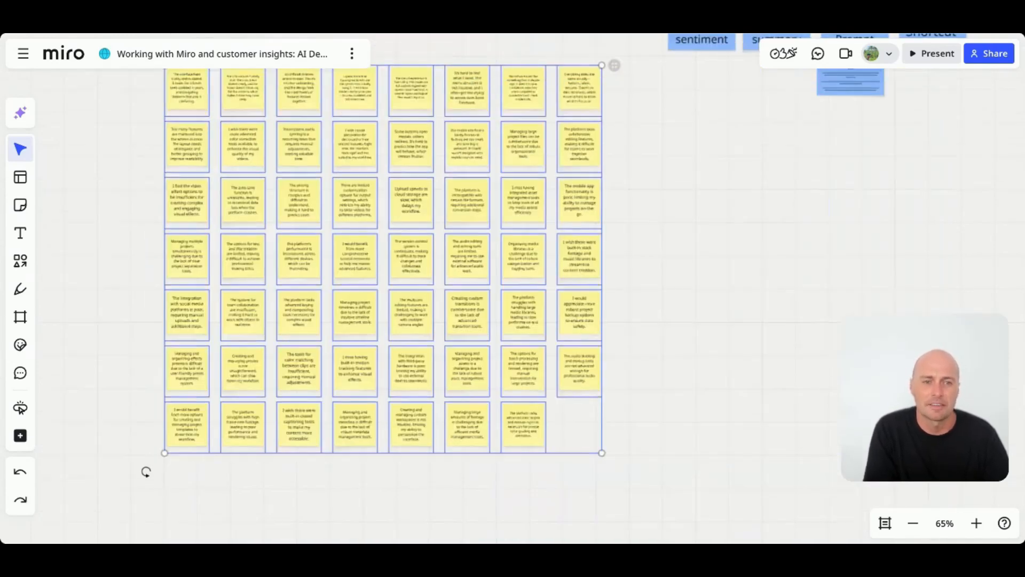
pyautogui.scroll(2, 675, 242)
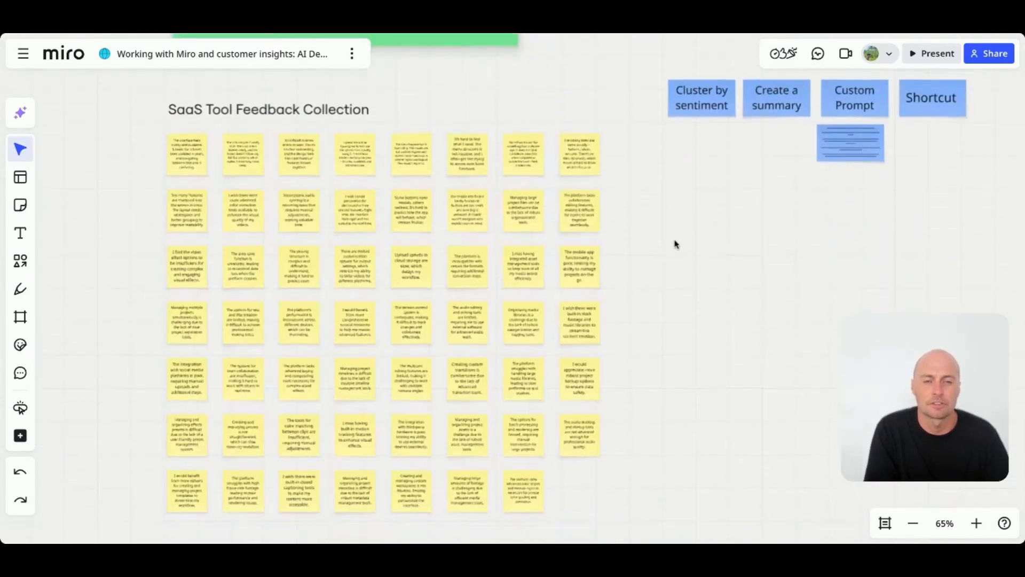
# - Embed a Google Sheet on the board by pasting its URL into the Google Sheets tool
pyautogui.scroll(-1, 675, 244)
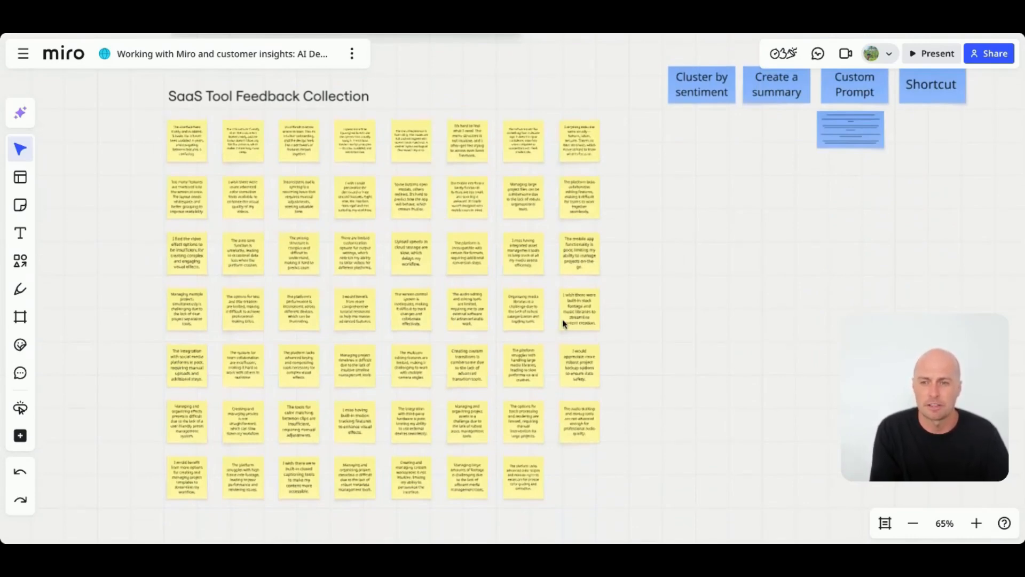
pyautogui.scroll(-3, 558, 326)
pyautogui.scroll(-3, 557, 327)
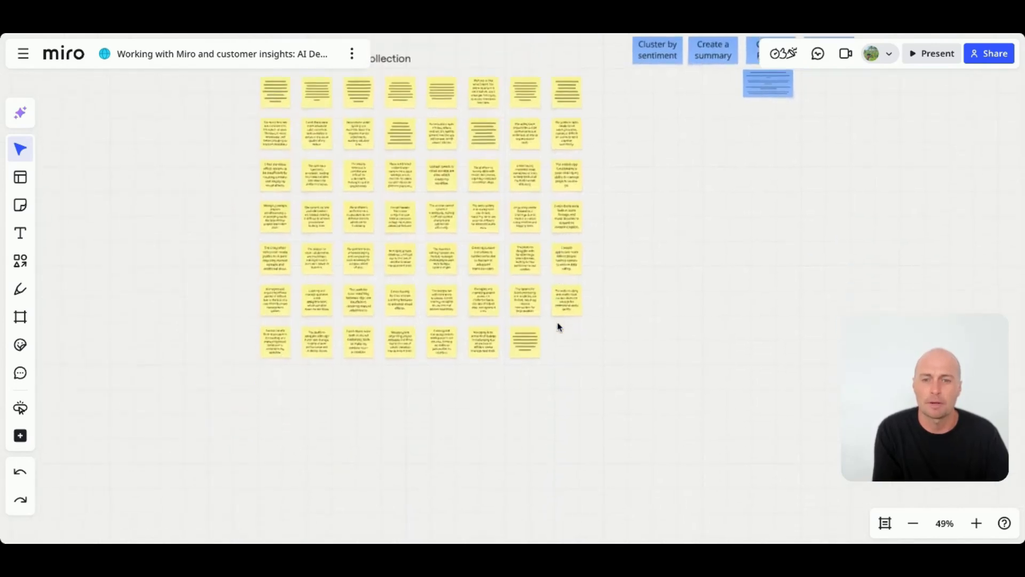
pyautogui.scroll(3, 374, 346)
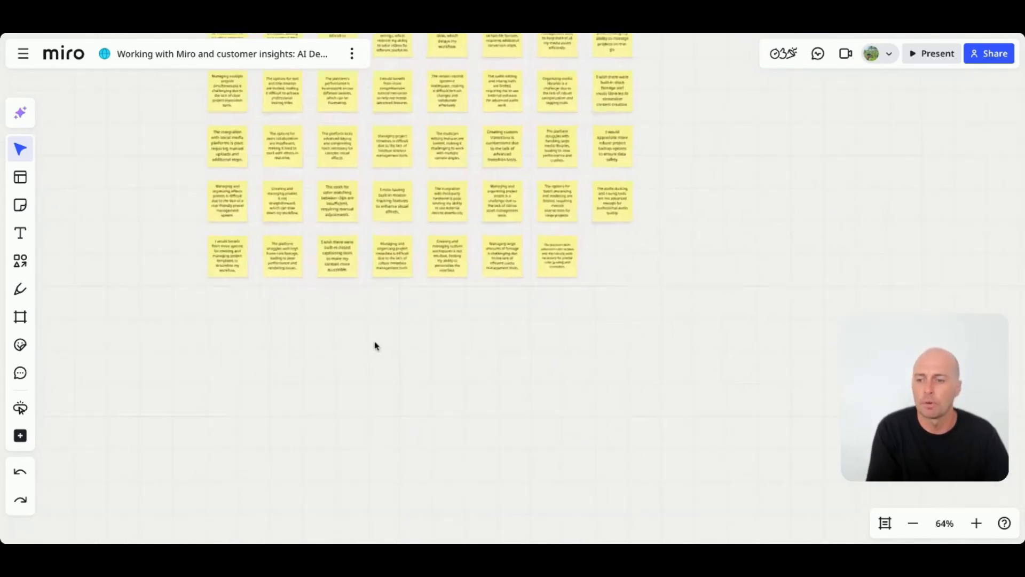
pyautogui.click(20, 435)
pyautogui.scroll(-3, 155, 299)
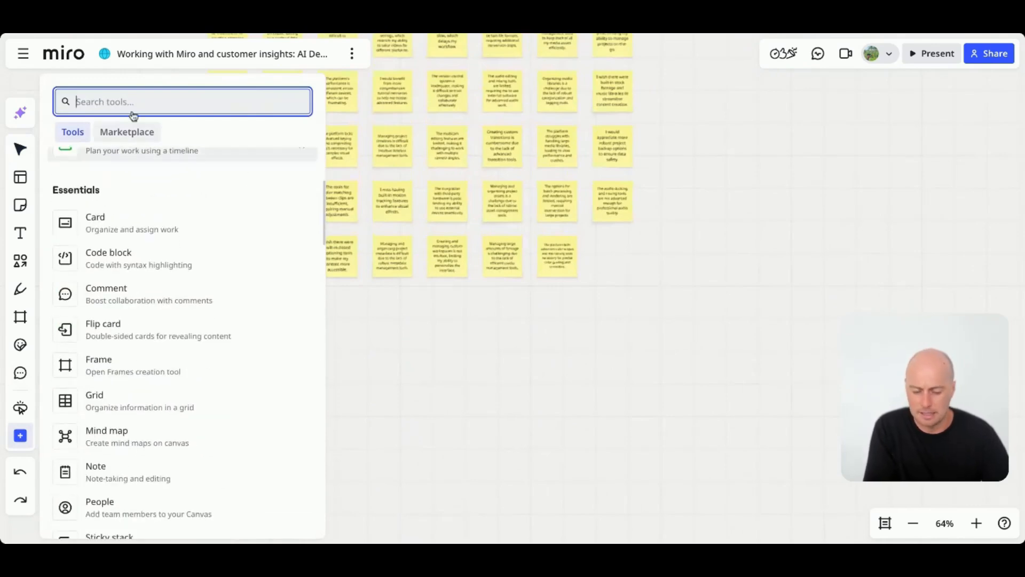
pyautogui.write('sheet')
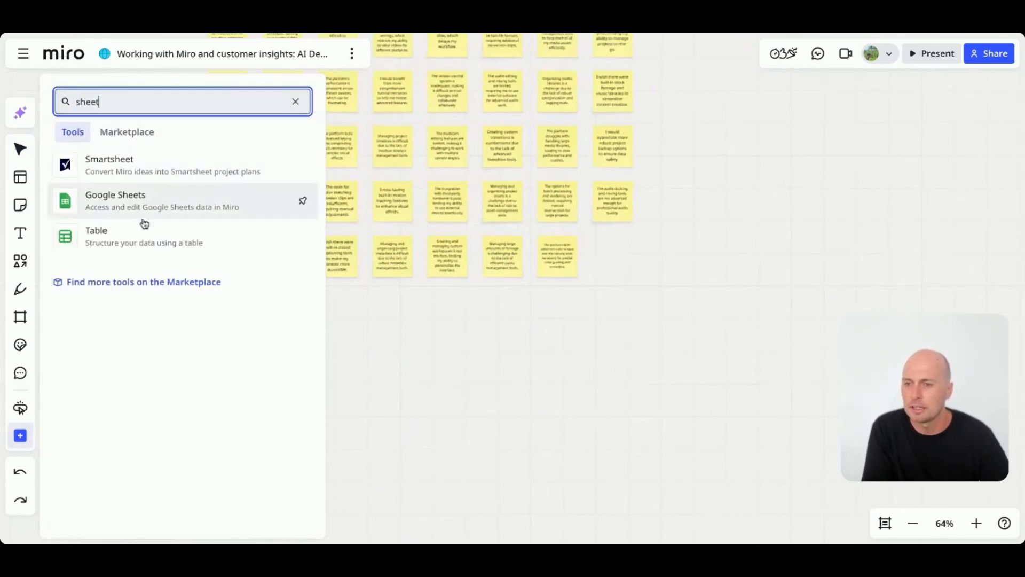
pyautogui.click(146, 206)
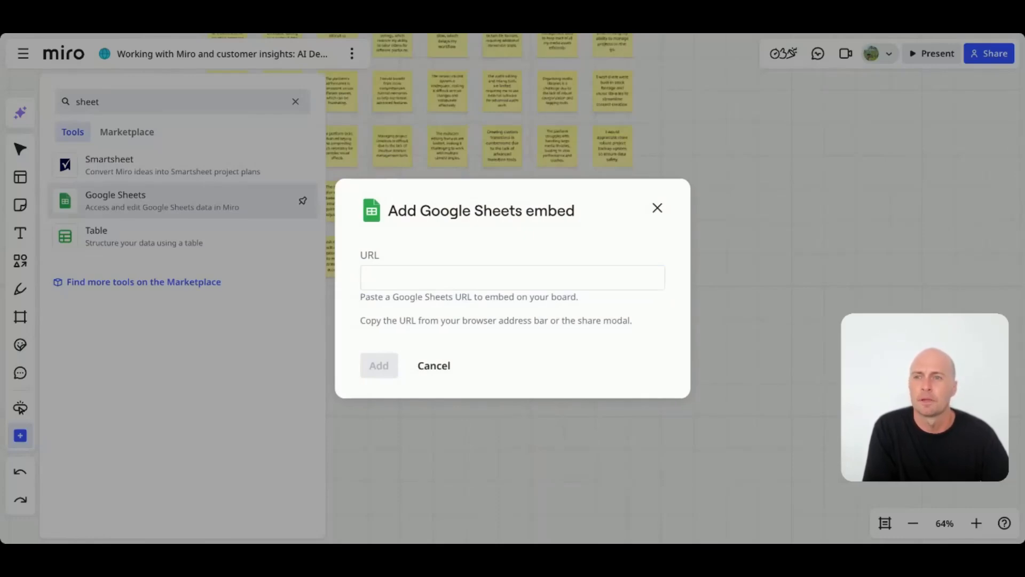
pyautogui.click(399, 243)
pyautogui.hotkey('ctrl', 'v')
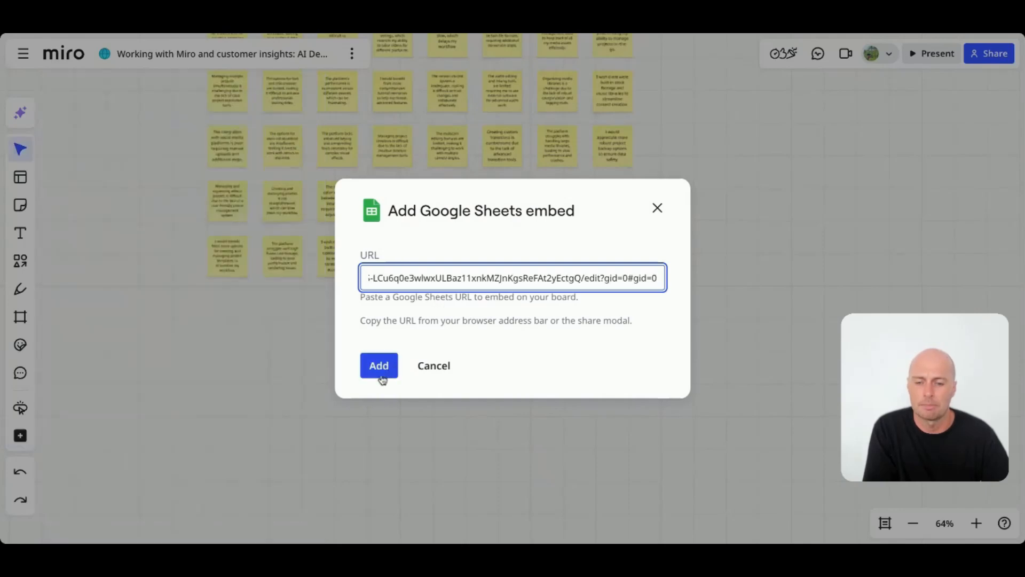
pyautogui.click(380, 372)
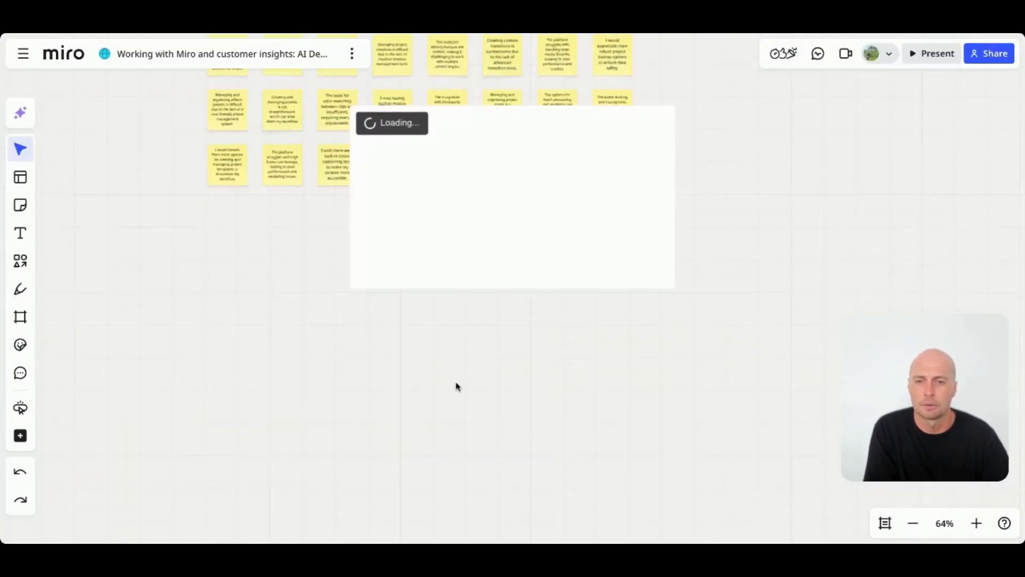
# - Open the embedded Demo SaaS Product Feedback sheet in focus mode, select cells A2 to A51, and return to the canvas
pyautogui.moveTo(505, 250); pyautogui.dragTo(375, 380)
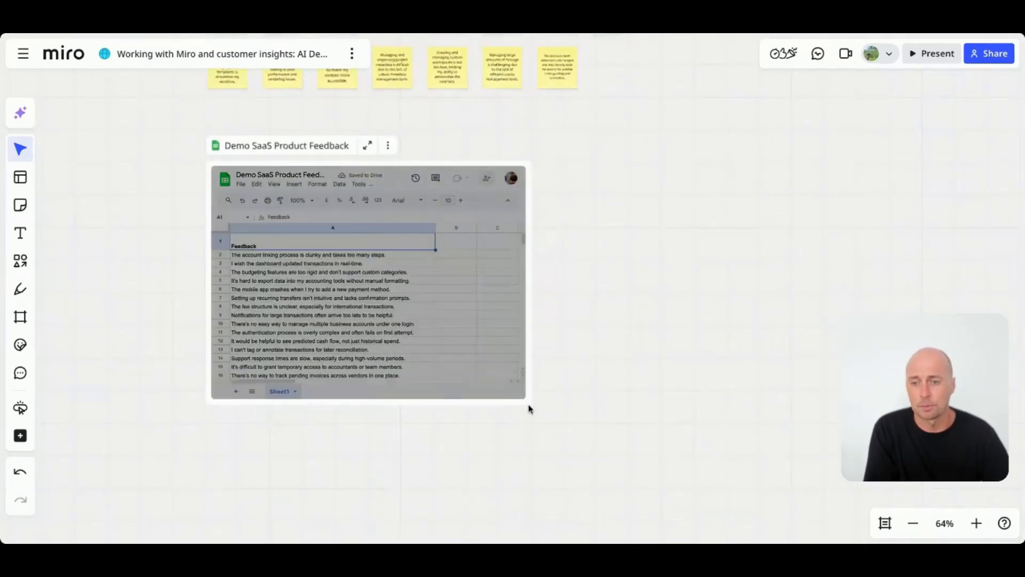
pyautogui.click(367, 145)
pyautogui.click(74, 212)
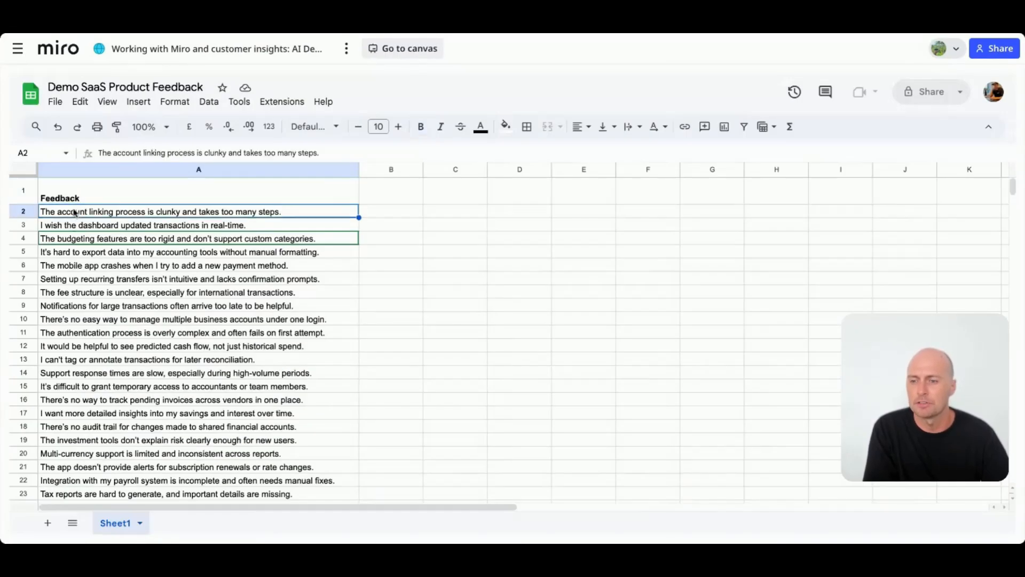
pyautogui.scroll(-8, 91, 256)
pyautogui.keyDown('shift'); pyautogui.click(90, 409); pyautogui.keyUp('shift')
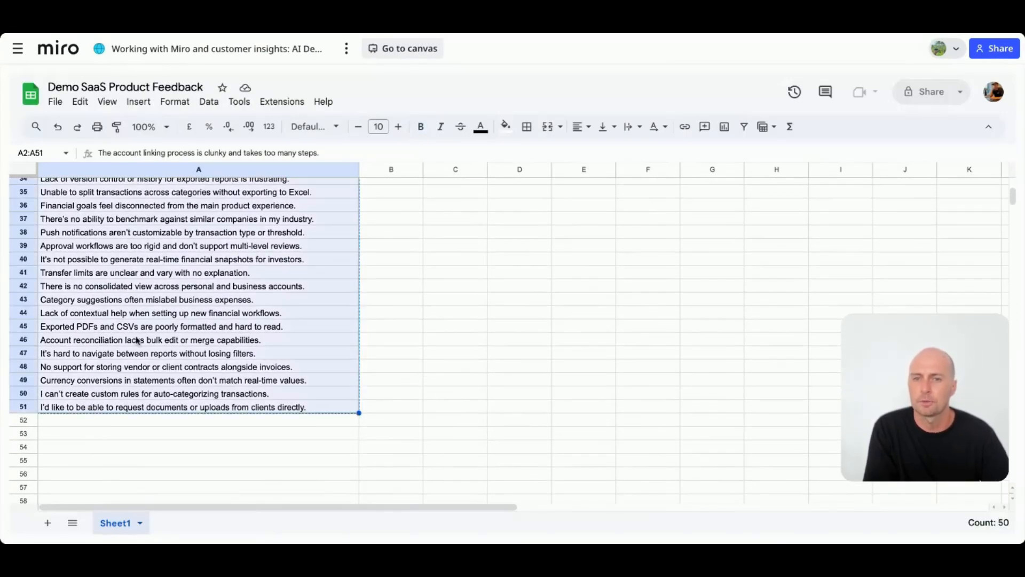
pyautogui.scroll(8, 288, 208)
pyautogui.click(407, 48)
# - Paste the copied feedback onto the board as separate sticky notes
pyautogui.scroll(-2, 370, 264)
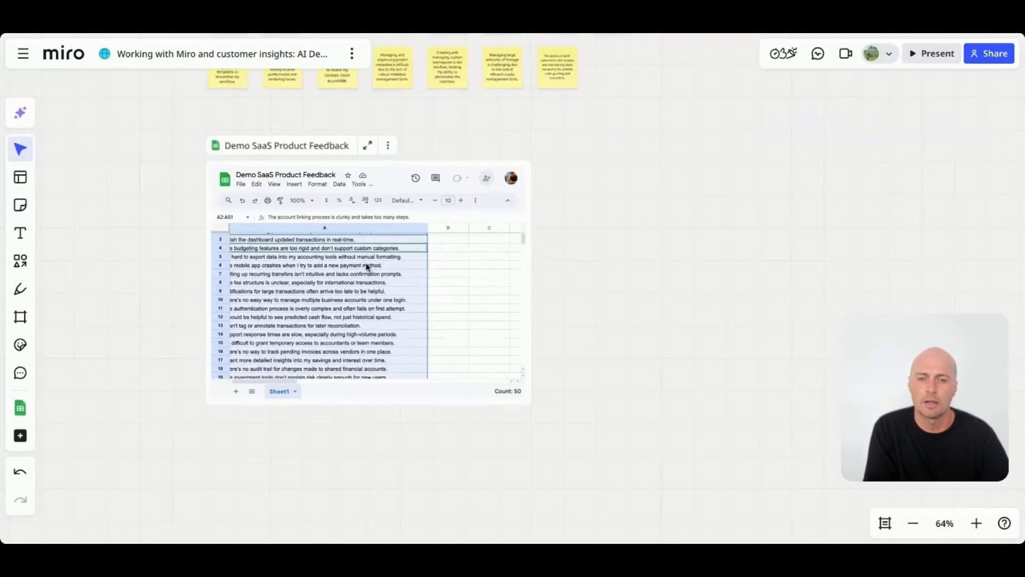
pyautogui.hscroll(3, 675, 224)
pyautogui.hotkey('ctrl', 'v')
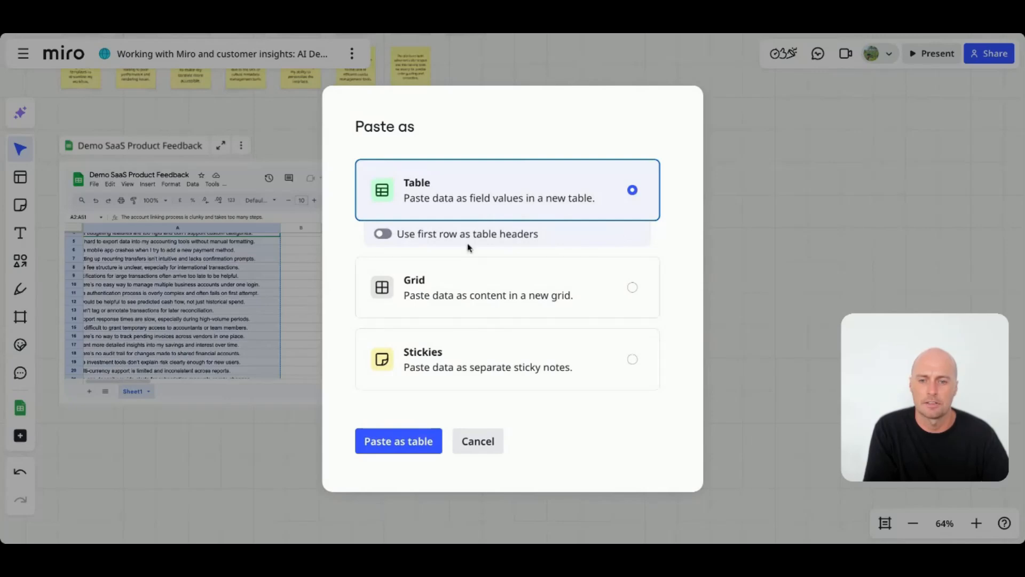
pyautogui.click(453, 375)
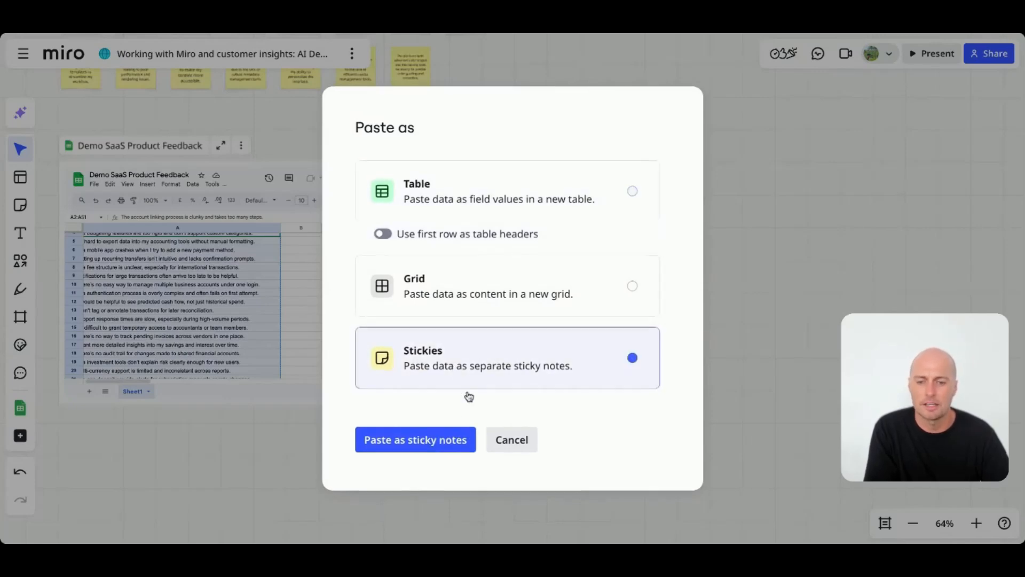
pyautogui.click(430, 440)
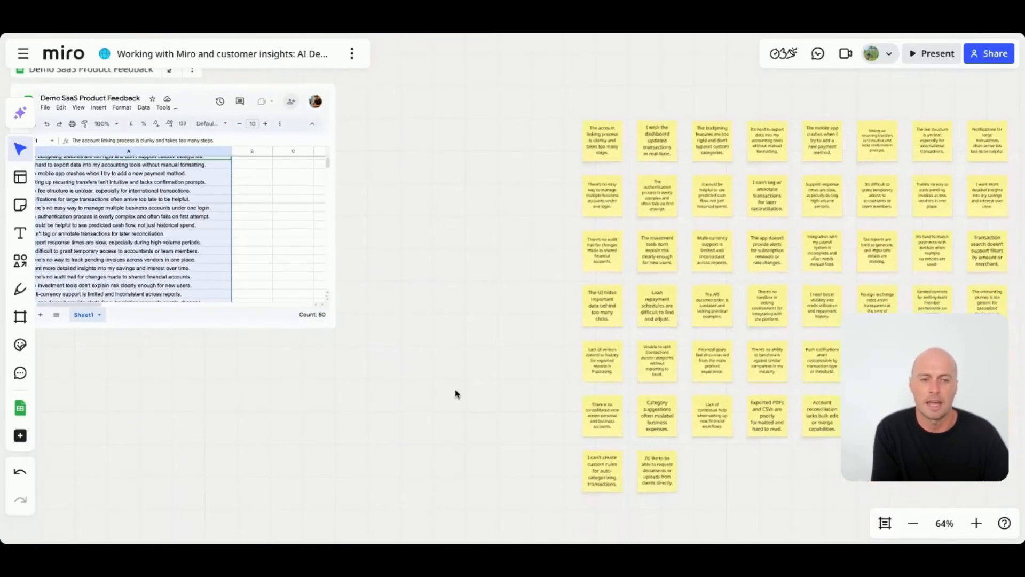
# - Select the newly pasted sticky notes and move them as a group
pyautogui.scroll(-3, 455, 394)
pyautogui.hscroll(2, 455, 393)
pyautogui.moveTo(474, 208); pyautogui.dragTo(865, 496)
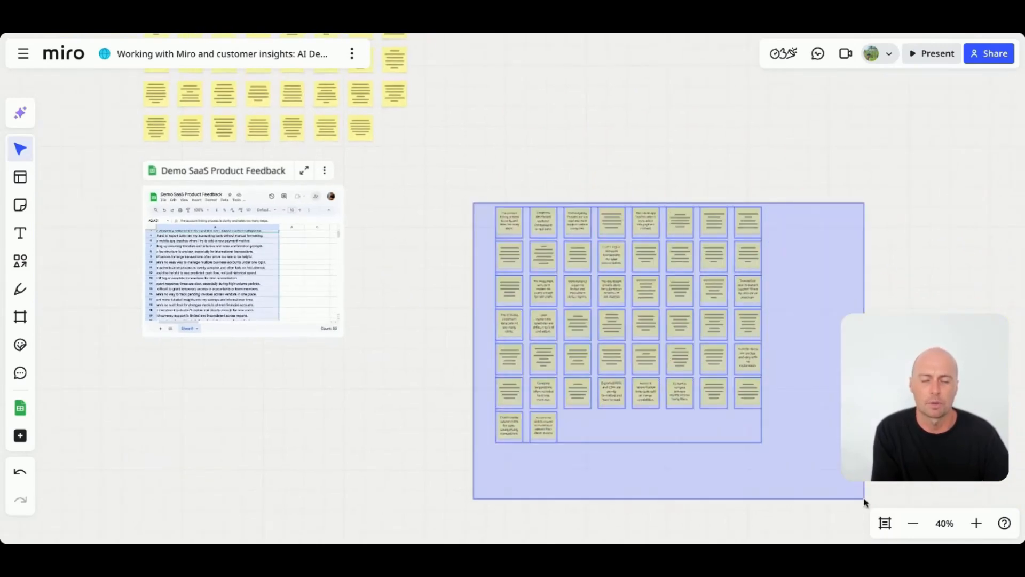
pyautogui.hscroll(-2, 663, 287)
pyautogui.scroll(1, 663, 287)
pyautogui.moveTo(663, 287); pyautogui.dragTo(543, 244)
# - Reposition the embedded sheet and place the pasted sticky notes beside it
pyautogui.click(334, 426)
pyautogui.moveTo(418, 380); pyautogui.dragTo(187, 204)
pyautogui.hscroll(-4, 584, 267)
pyautogui.moveTo(584, 267); pyautogui.dragTo(323, 278)
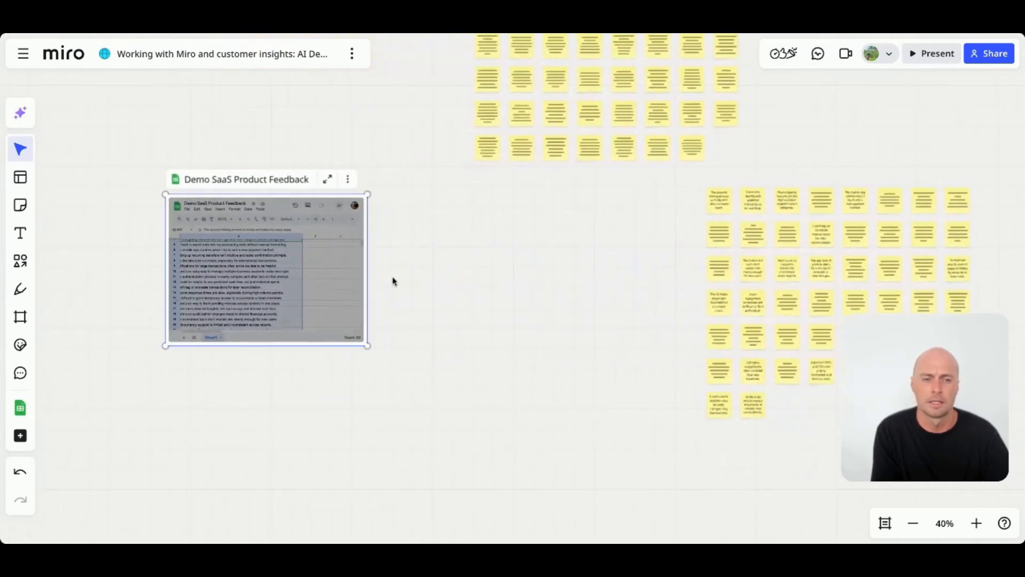
pyautogui.hscroll(2, 748, 411)
pyautogui.moveTo(906, 429); pyautogui.dragTo(410, 190)
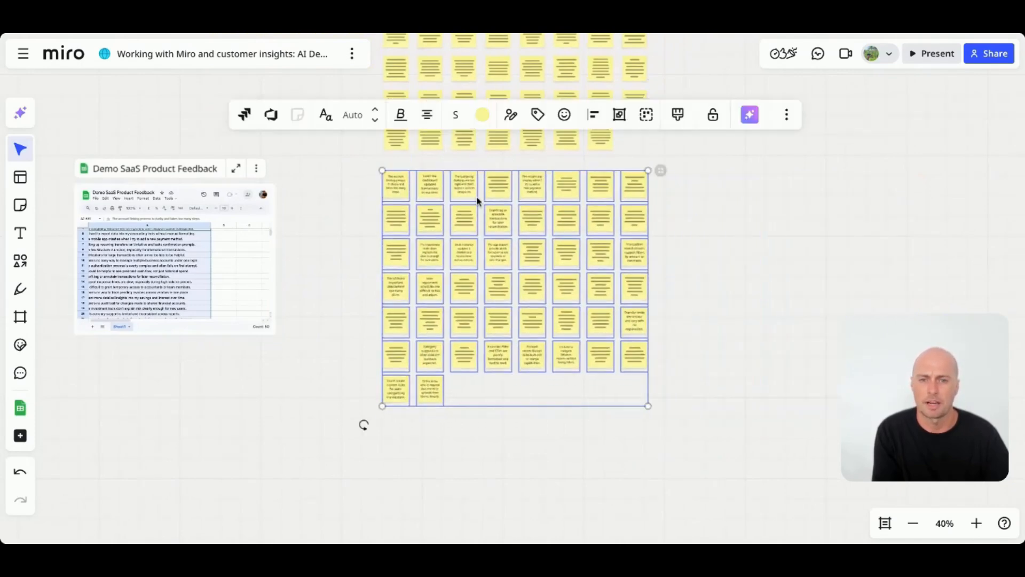
pyautogui.scroll(5, 409, 245)
pyautogui.hscroll(3, 410, 245)
pyautogui.hscroll(1, 447, 286)
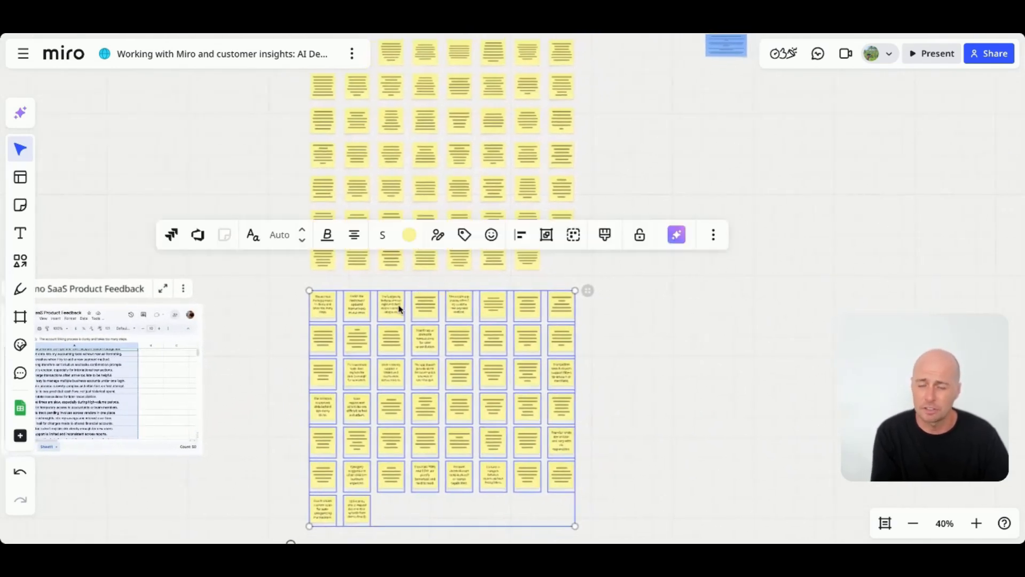
pyautogui.click(20, 435)
pyautogui.scroll(-2, 151, 388)
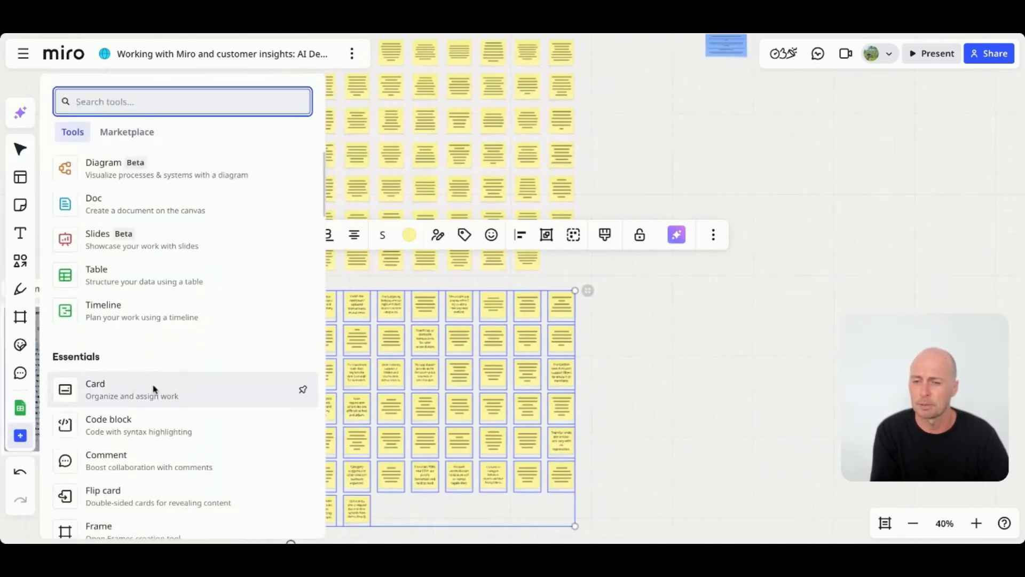
pyautogui.scroll(2, 152, 390)
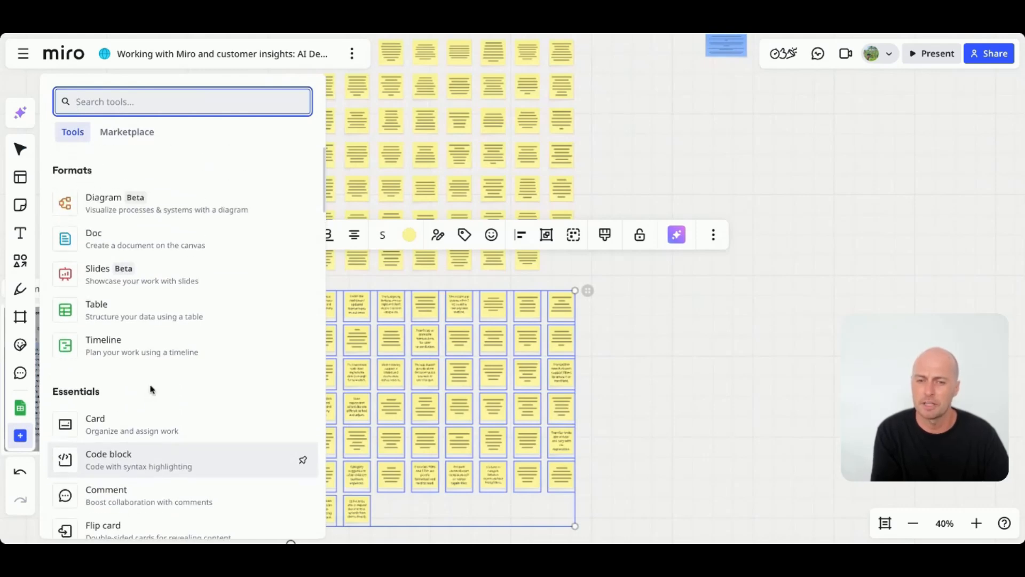
pyautogui.click(645, 362)
pyautogui.scroll(-2, 463, 337)
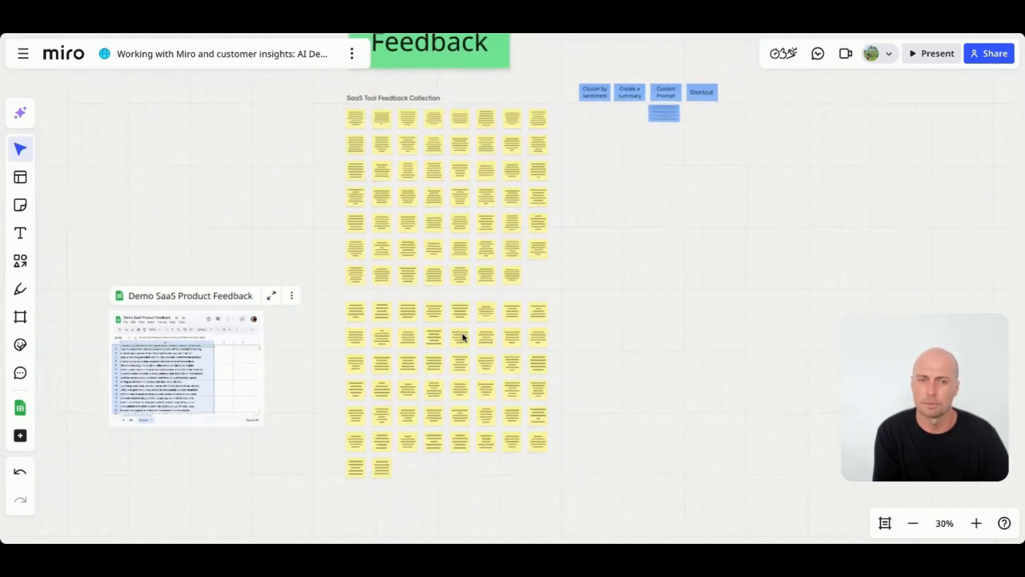
pyautogui.scroll(1, 463, 337)
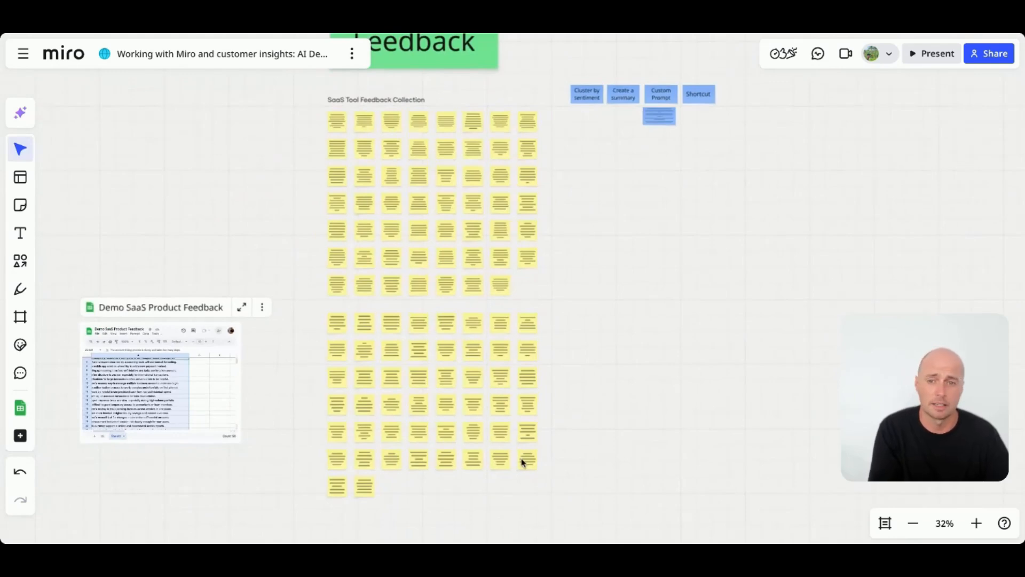
# - Select all the feedback sticky notes and generate a Miro AI Summary document from them
pyautogui.moveTo(565, 518); pyautogui.dragTo(315, 117)
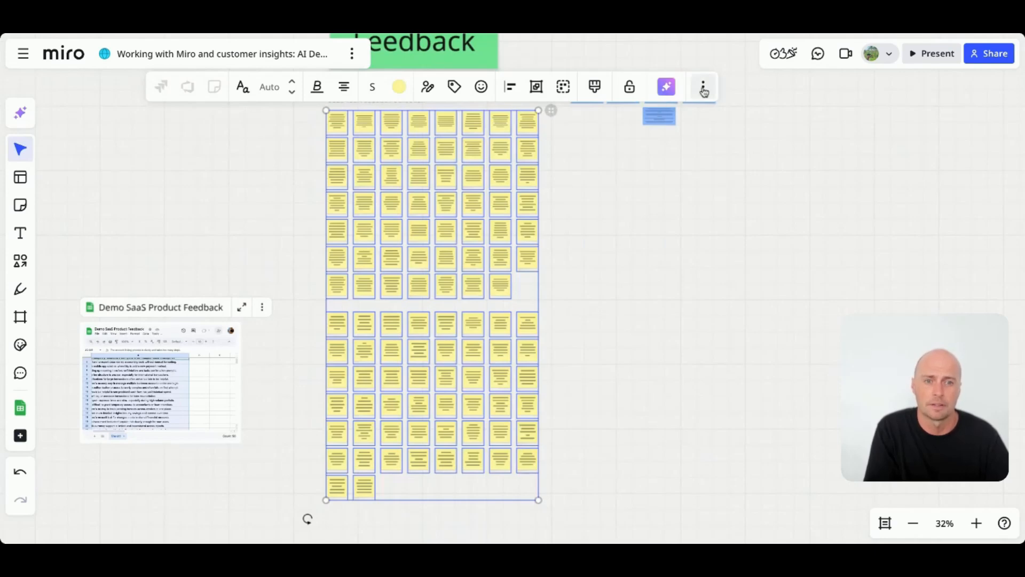
pyautogui.click(666, 86)
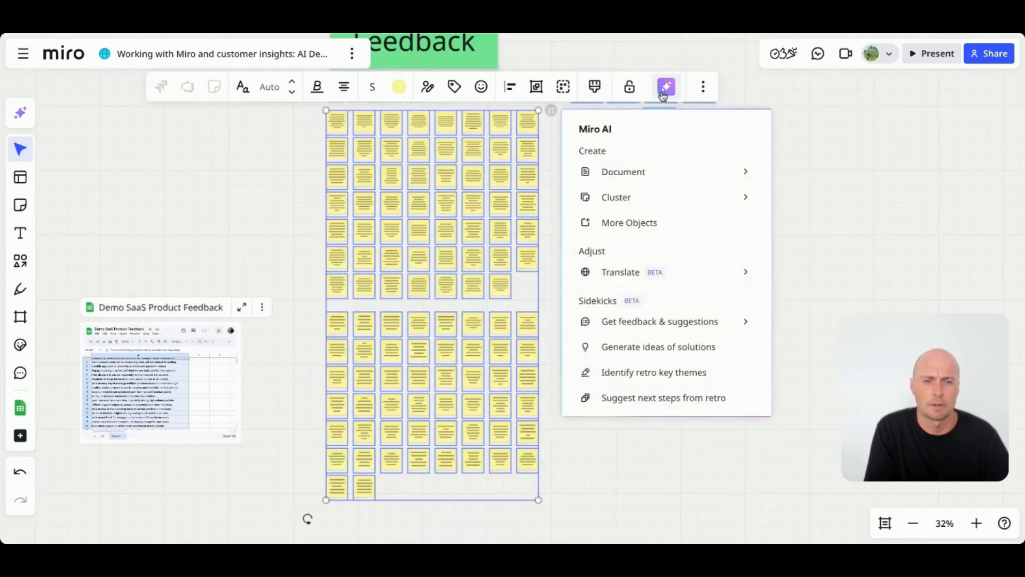
pyautogui.moveTo(646, 172)
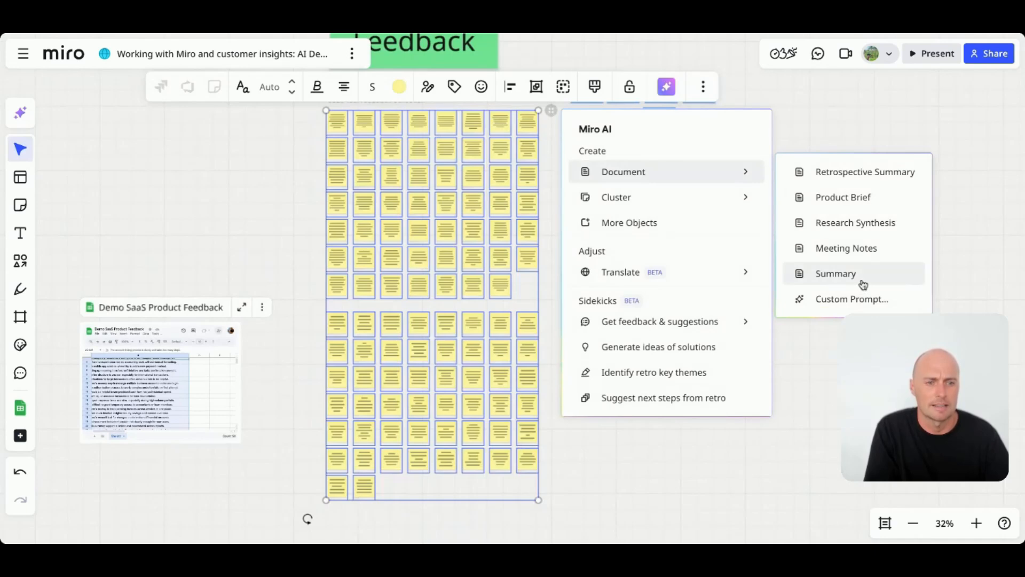
pyautogui.click(861, 283)
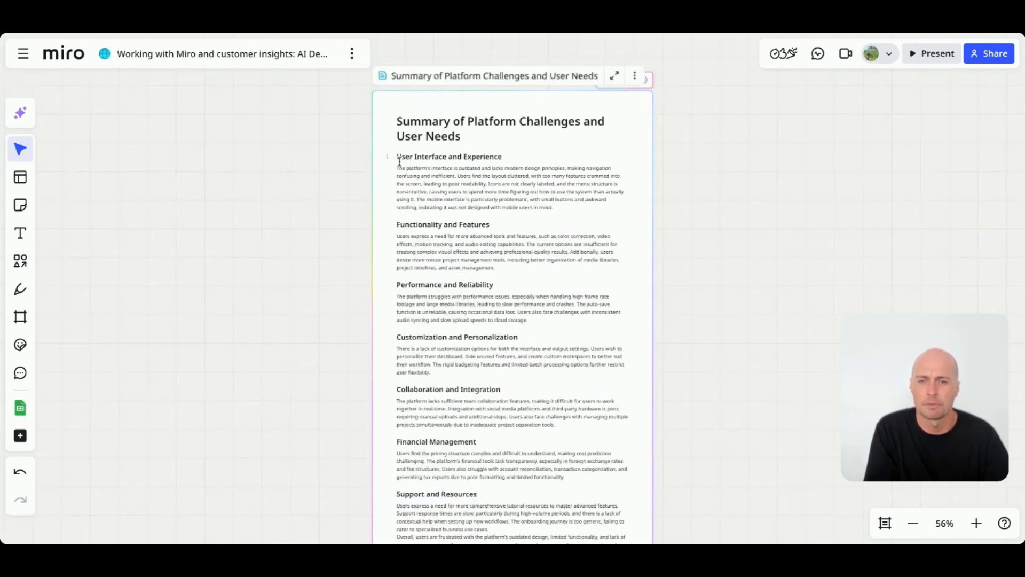
# - Scroll through the generated summary document, then select it and delete it
pyautogui.scroll(-1, 552, 159)
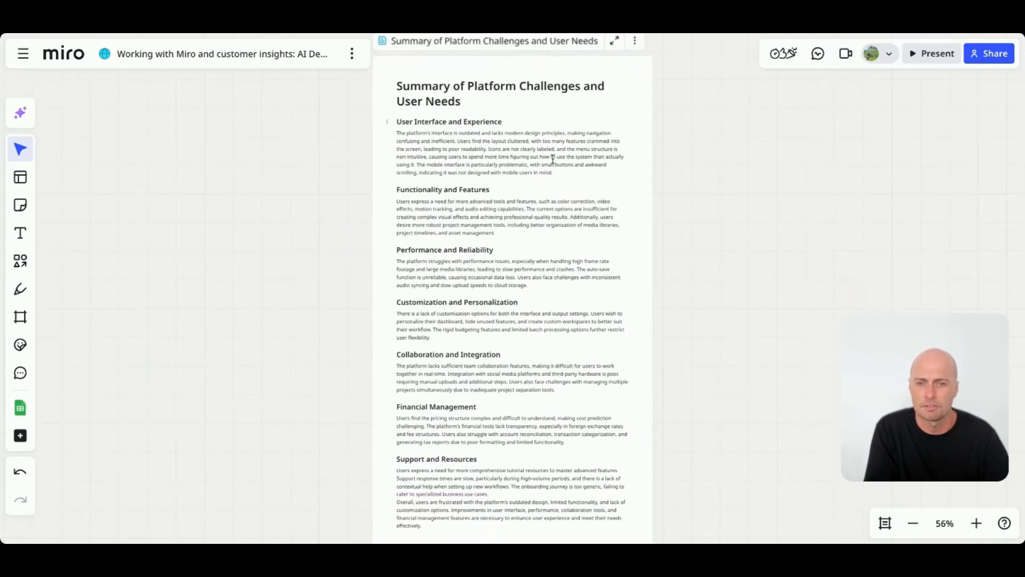
pyautogui.scroll(-1, 563, 198)
pyautogui.scroll(-1, 563, 198)
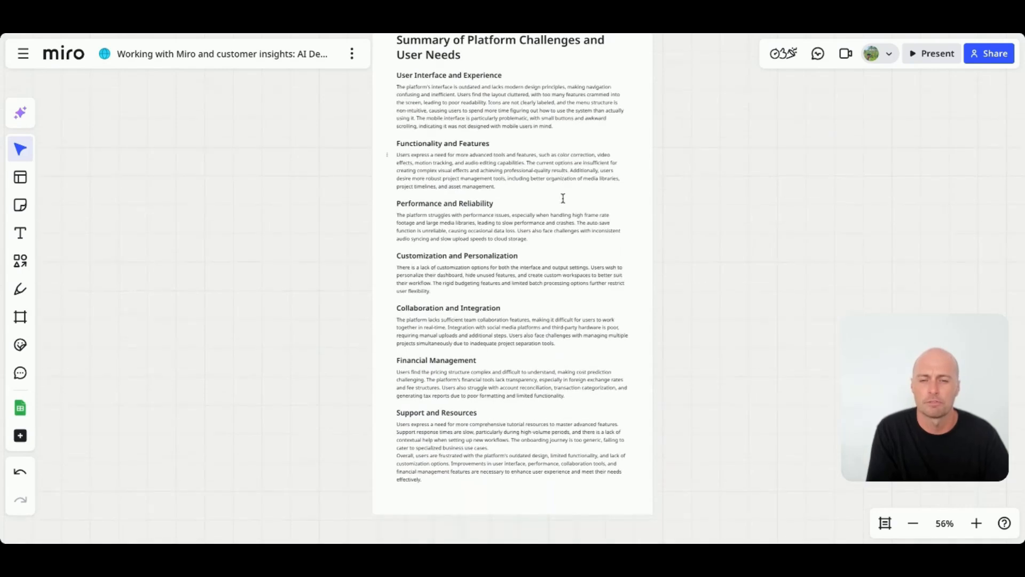
pyautogui.scroll(-8, 535, 215)
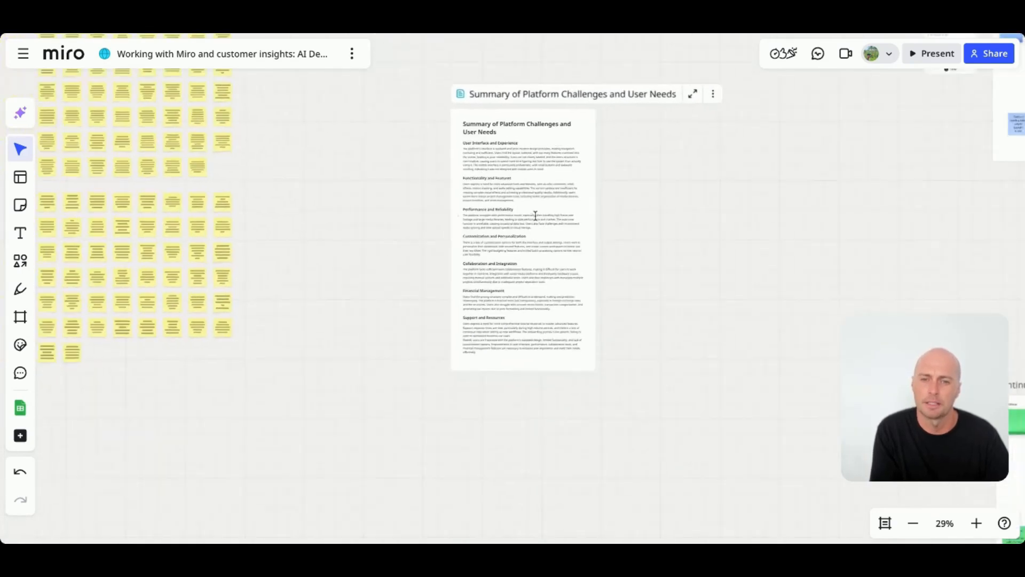
pyautogui.click(549, 175)
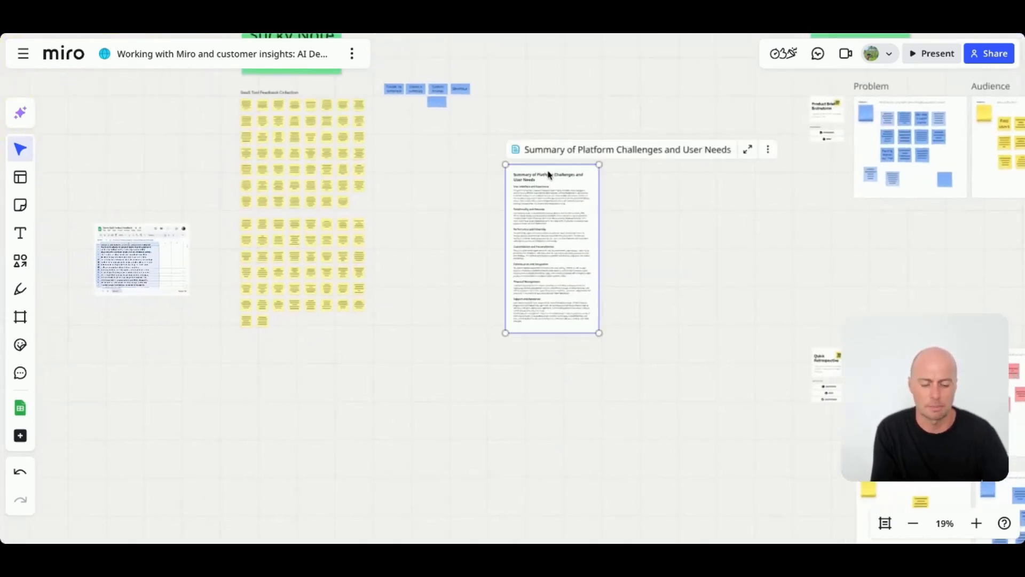
pyautogui.press('Delete')
# - Zoom in to read the prompt note beneath the Custom Prompt heading
pyautogui.hscroll(-1, 548, 174)
pyautogui.scroll(5, 315, 293)
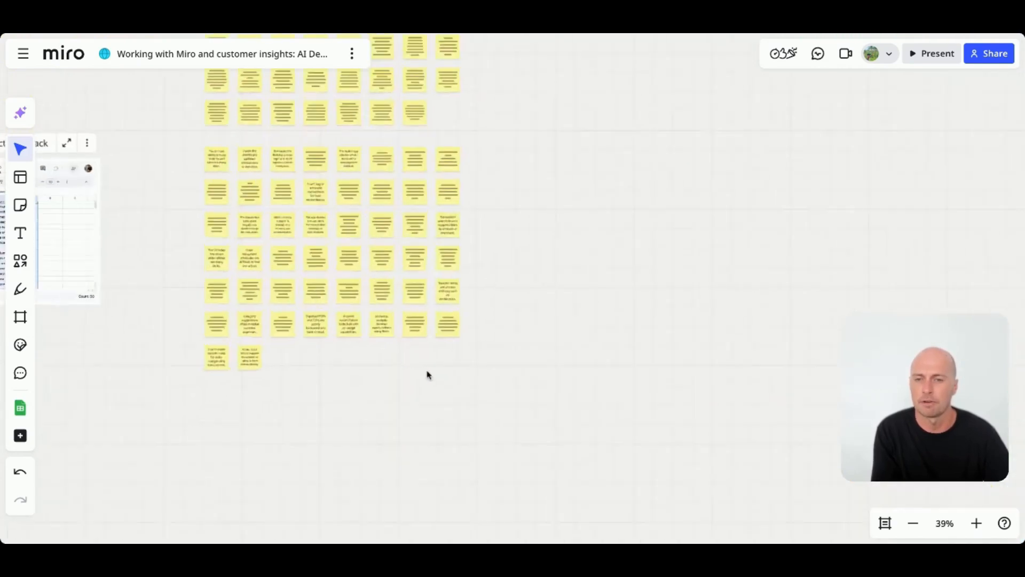
pyautogui.moveTo(498, 421); pyautogui.dragTo(203, 174)
pyautogui.scroll(5, 519, 256)
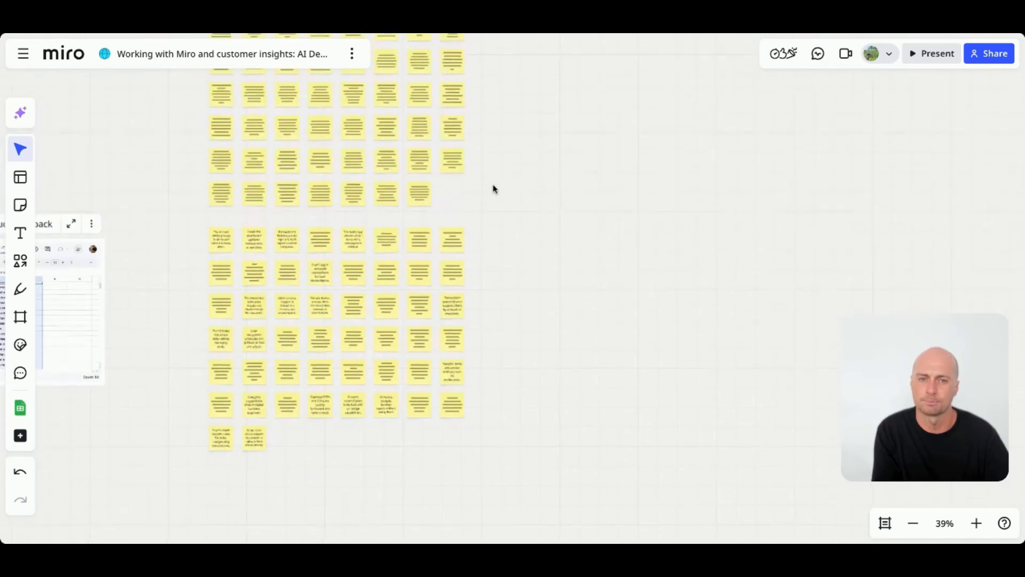
pyautogui.scroll(6, 616, 164)
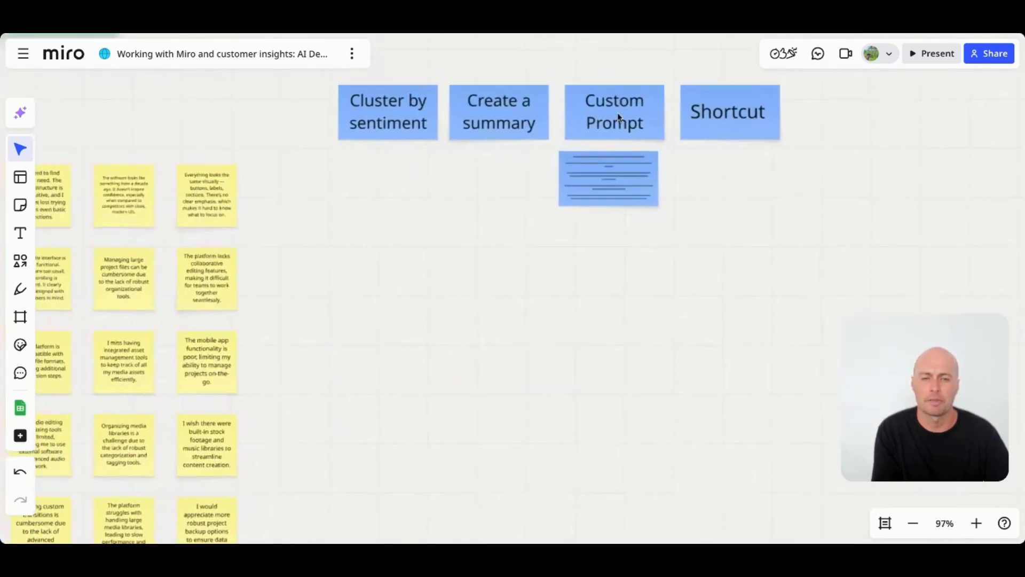
pyautogui.scroll(5, 616, 116)
pyautogui.scroll(5, 594, 176)
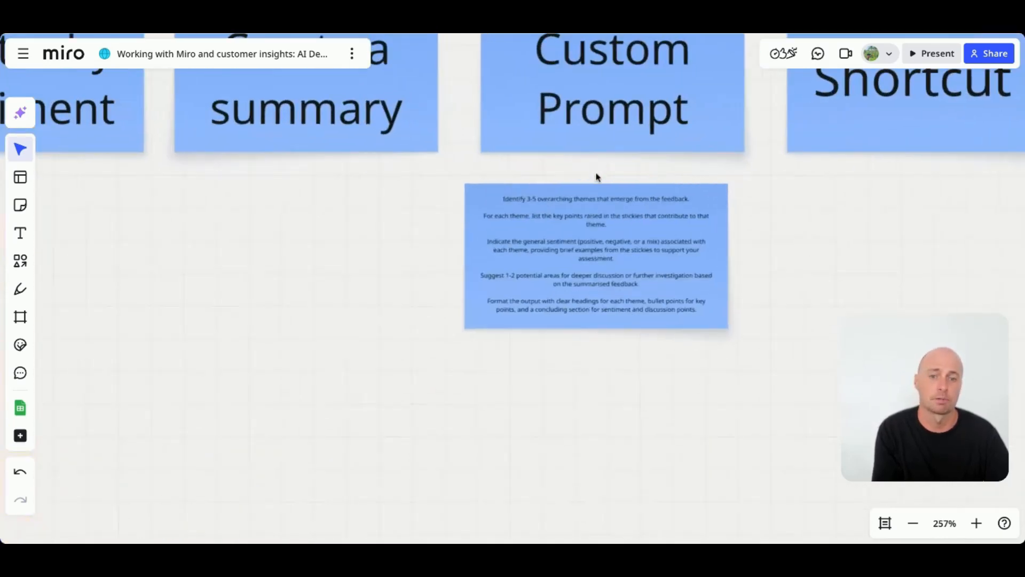
pyautogui.scroll(2, 587, 239)
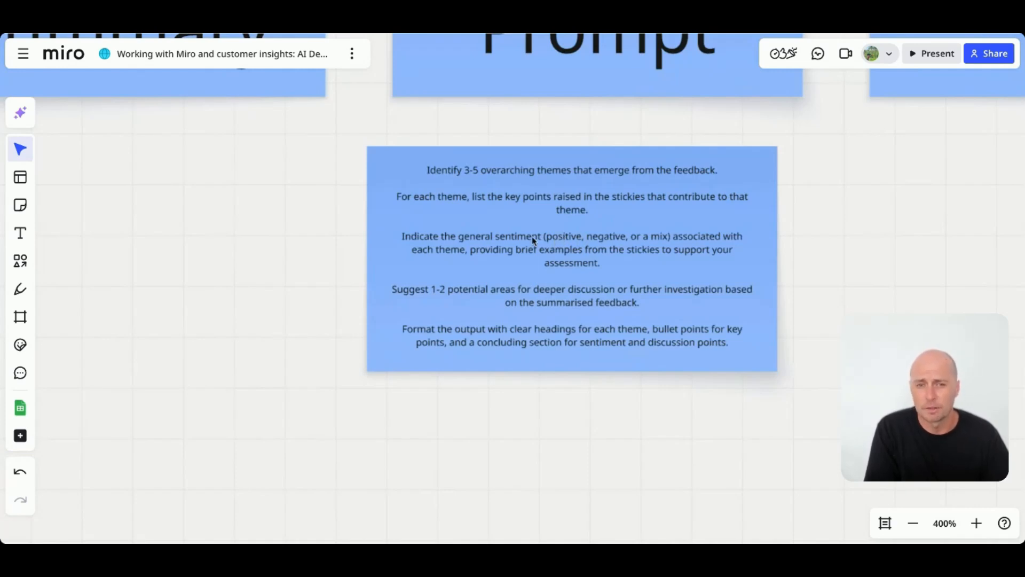
pyautogui.hscroll(1, 632, 323)
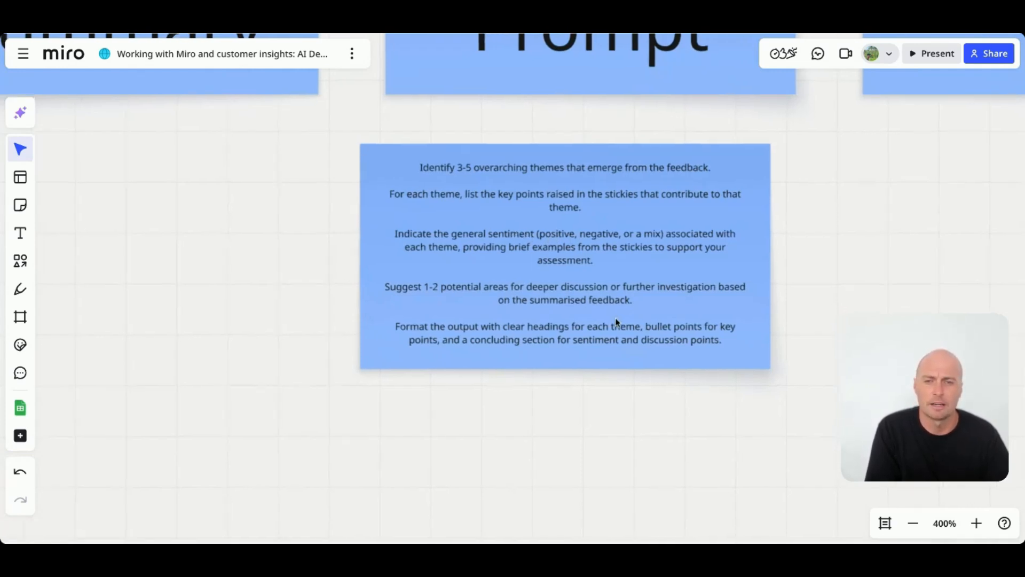
# - Highlight the full prompt text inside the custom prompt note
pyautogui.click(493, 257)
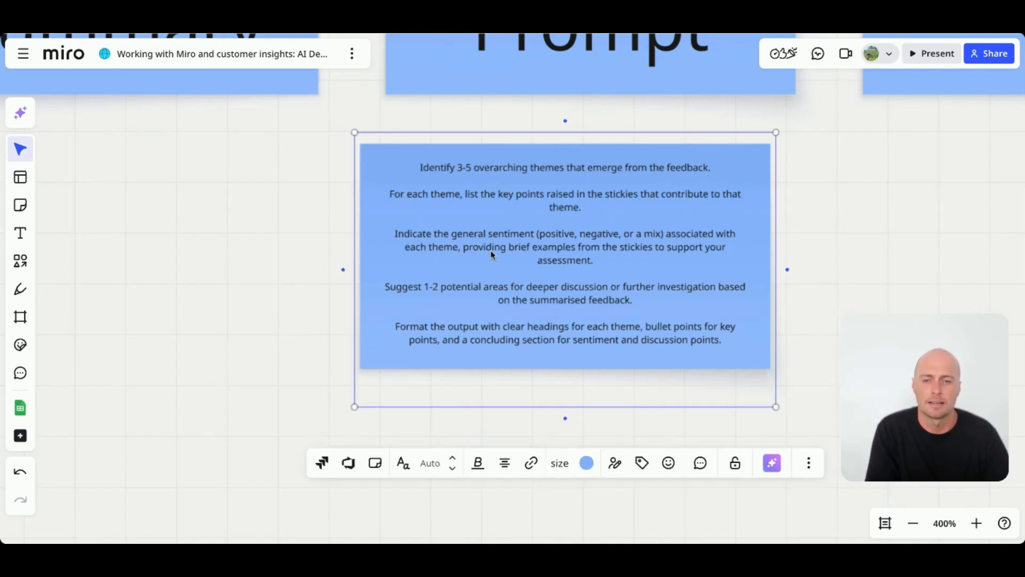
pyautogui.click(491, 245)
pyautogui.moveTo(509, 245); pyautogui.dragTo(573, 244)
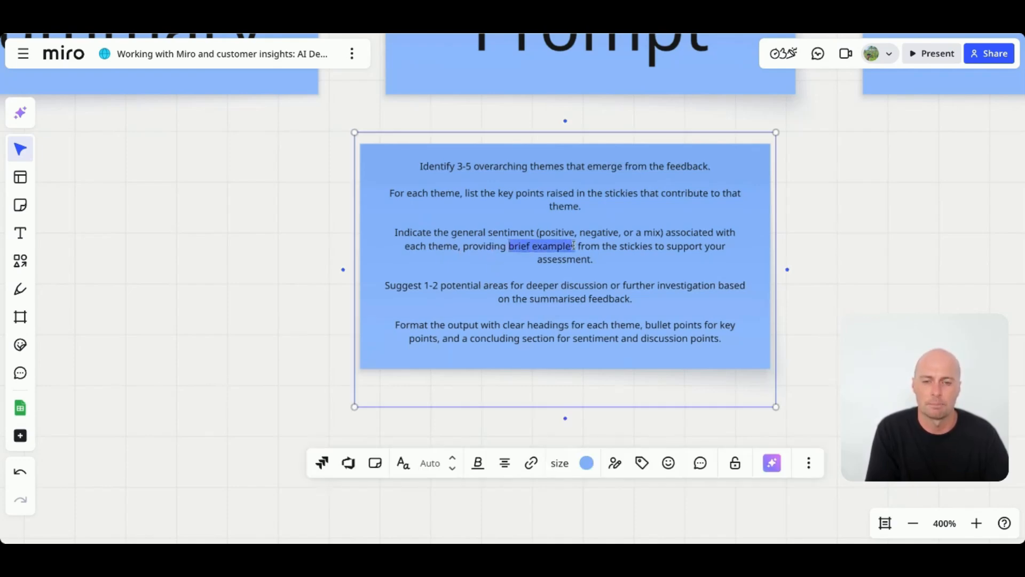
pyautogui.click(861, 236)
pyautogui.hscroll(1, 479, 319)
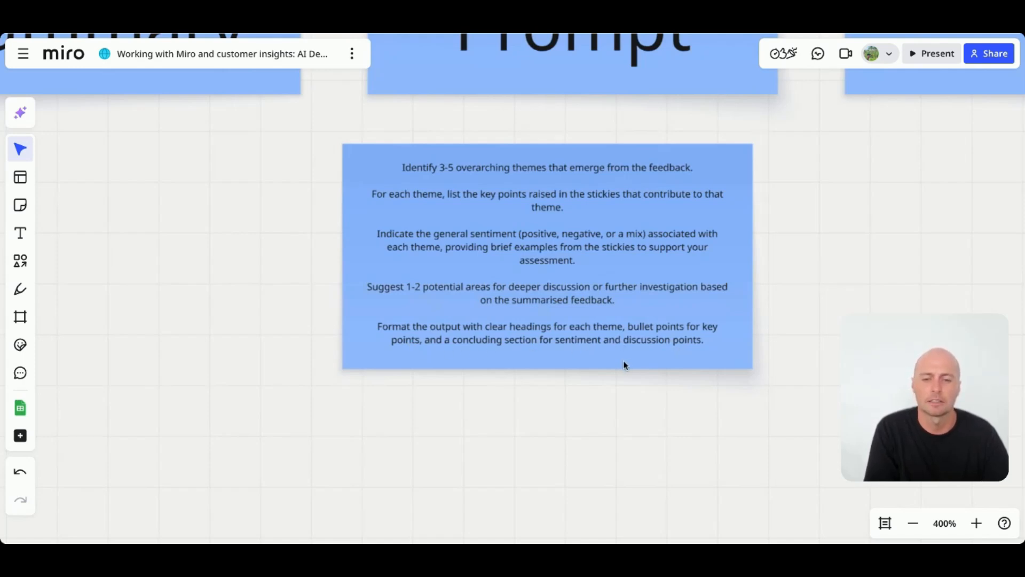
pyautogui.scroll(1, 616, 318)
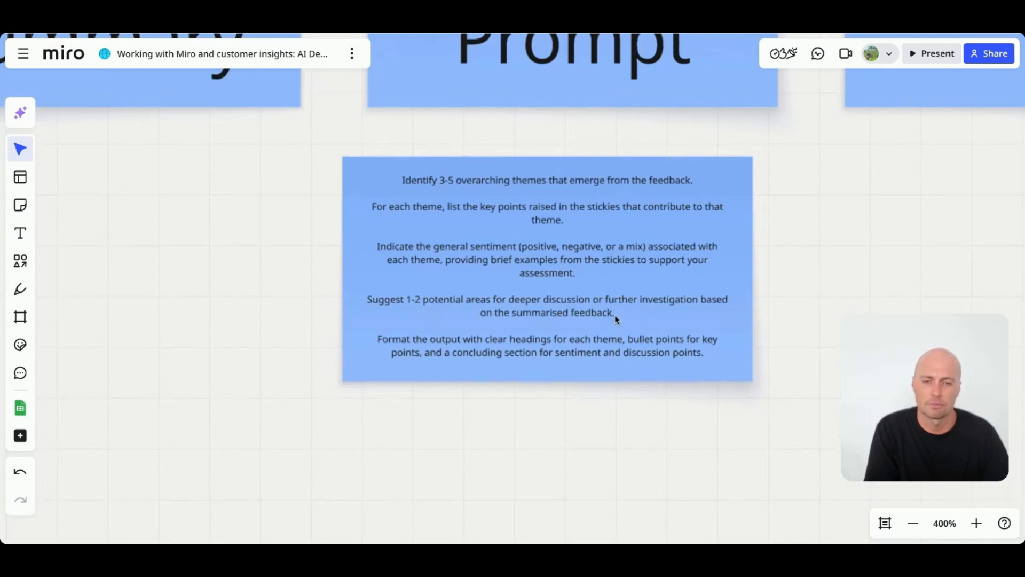
pyautogui.click(578, 260)
pyautogui.hotkey('ctrl', 'a')
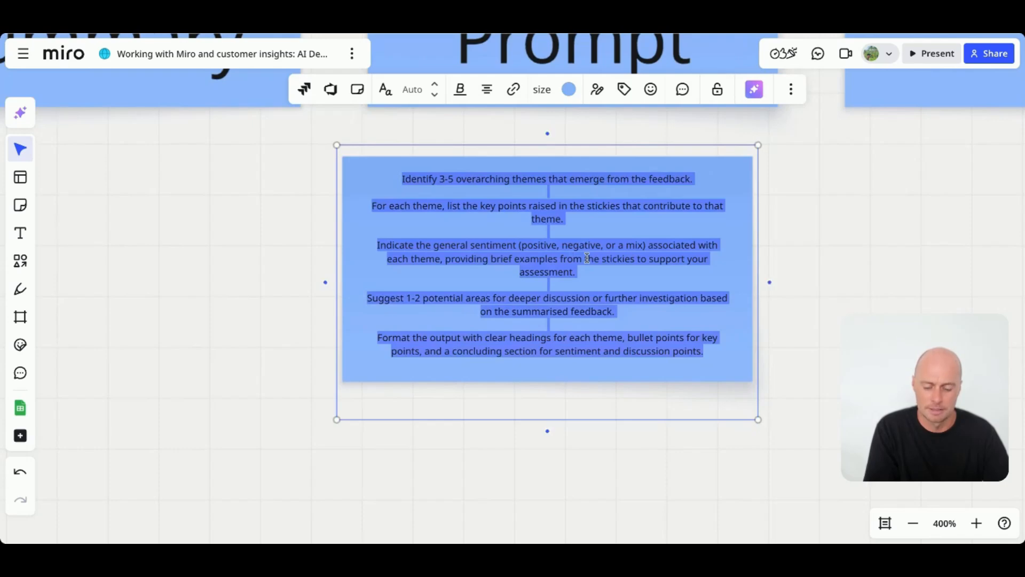
pyautogui.click(831, 256)
# - Select all the feedback sticky notes and start a Miro AI Custom Prompt document from them
pyautogui.scroll(-5, 633, 255)
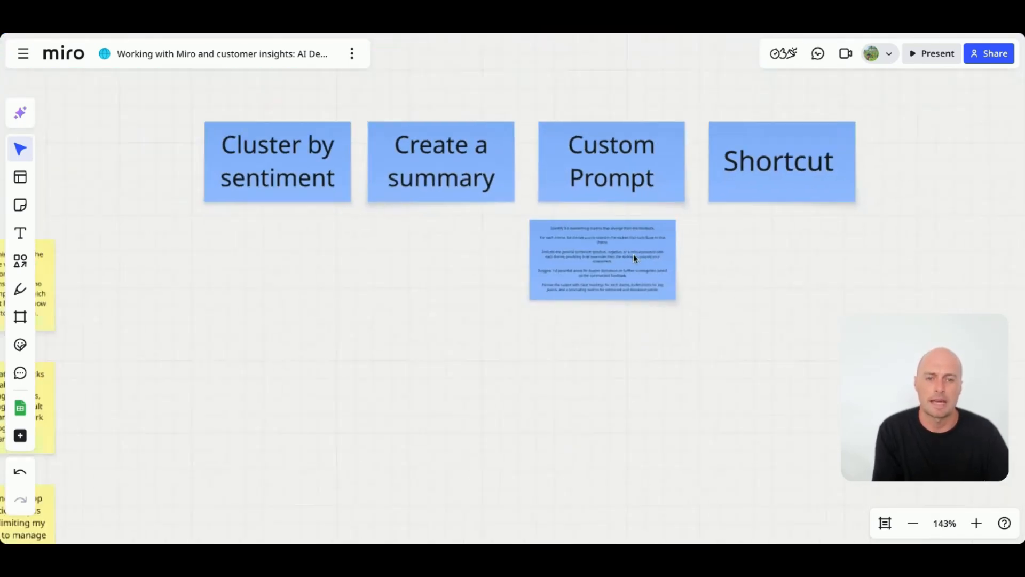
pyautogui.scroll(-5, 633, 254)
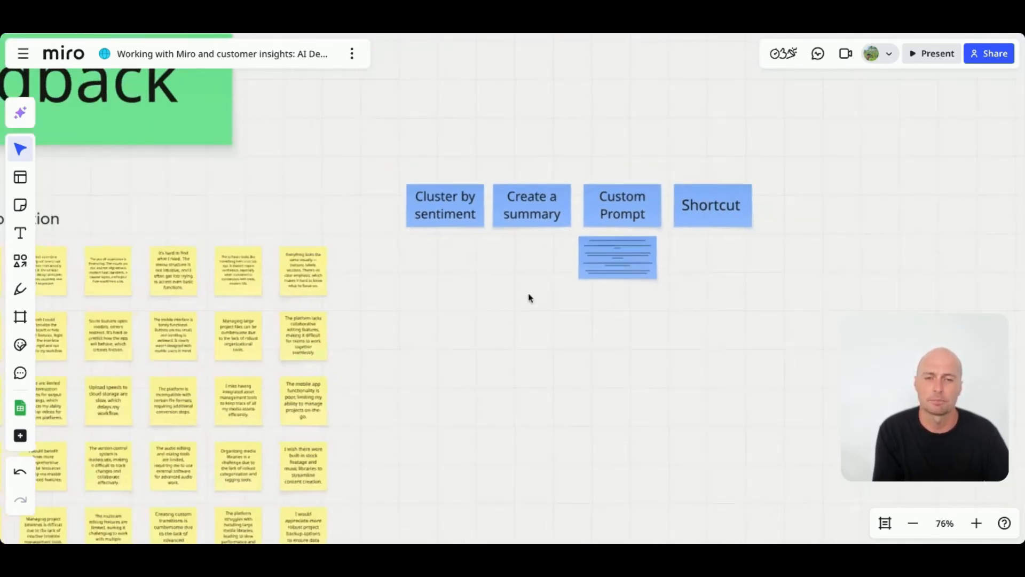
pyautogui.hscroll(-1, 529, 297)
pyautogui.scroll(-1, 529, 297)
pyautogui.hscroll(-2, 529, 298)
pyautogui.scroll(-3, 529, 296)
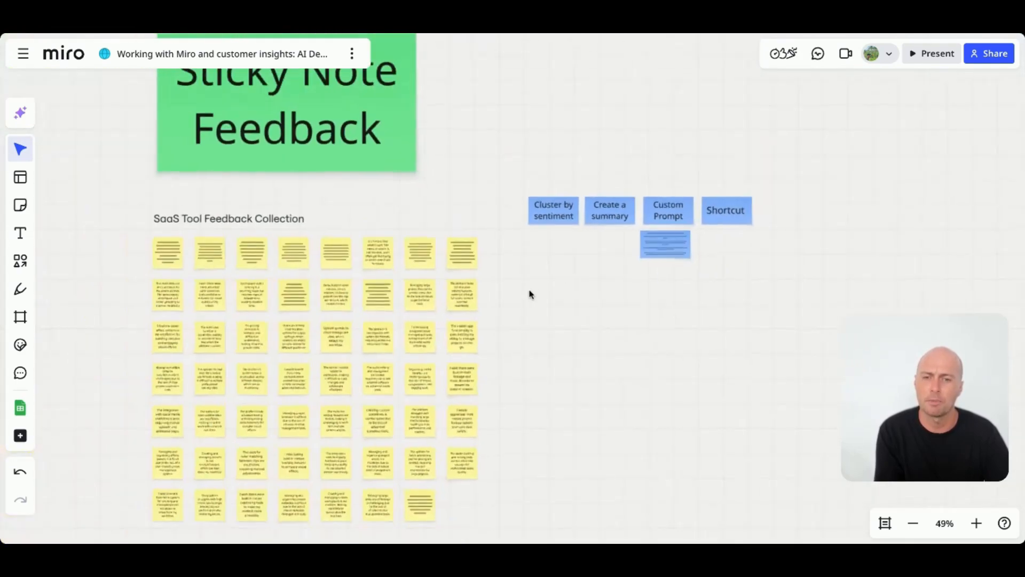
pyautogui.scroll(-1, 530, 293)
pyautogui.hscroll(-1, 529, 293)
pyautogui.scroll(-3, 529, 294)
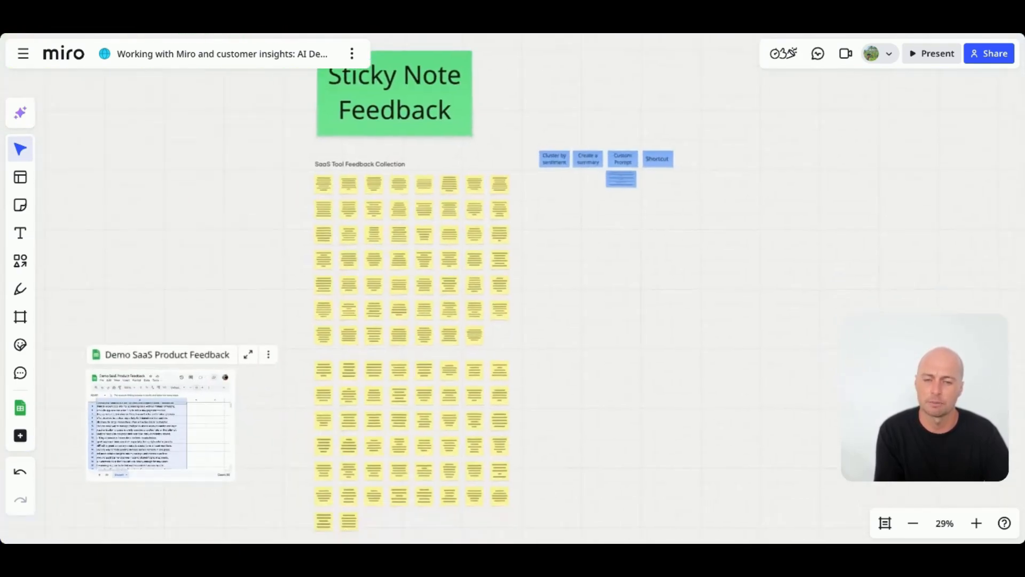
pyautogui.scroll(-2, 529, 293)
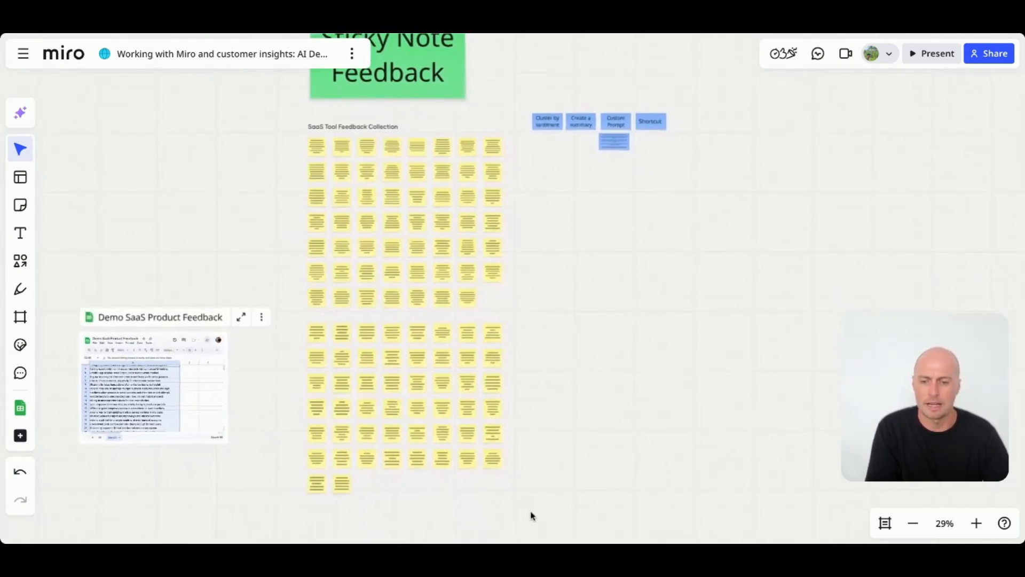
pyautogui.moveTo(546, 516); pyautogui.dragTo(287, 147)
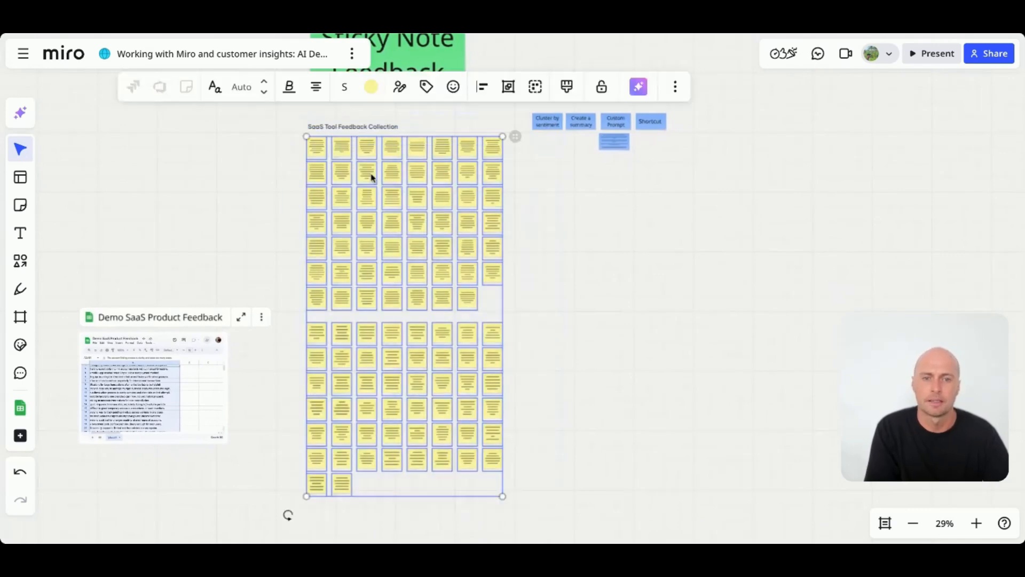
pyautogui.click(638, 87)
pyautogui.moveTo(615, 176)
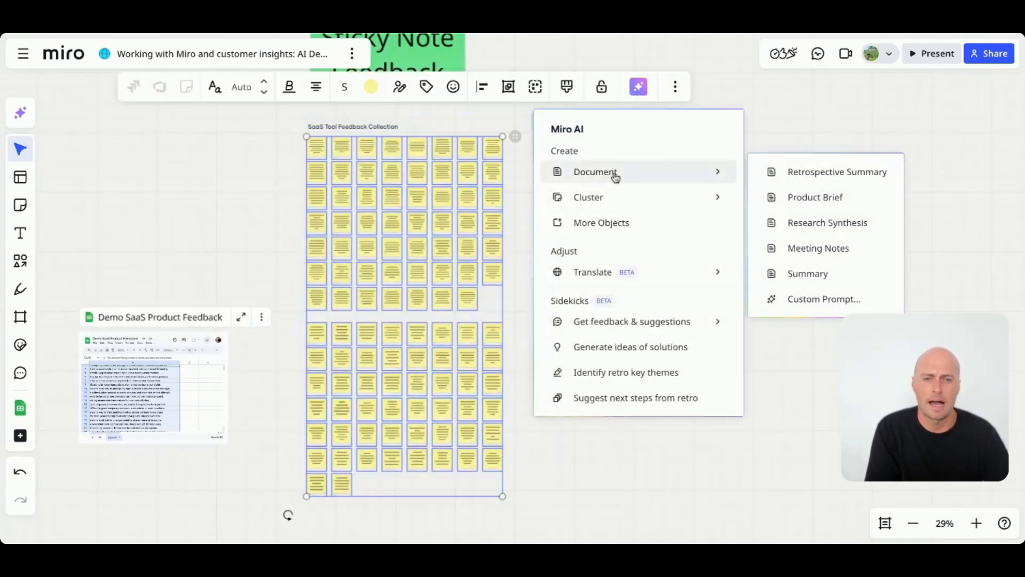
pyautogui.click(814, 299)
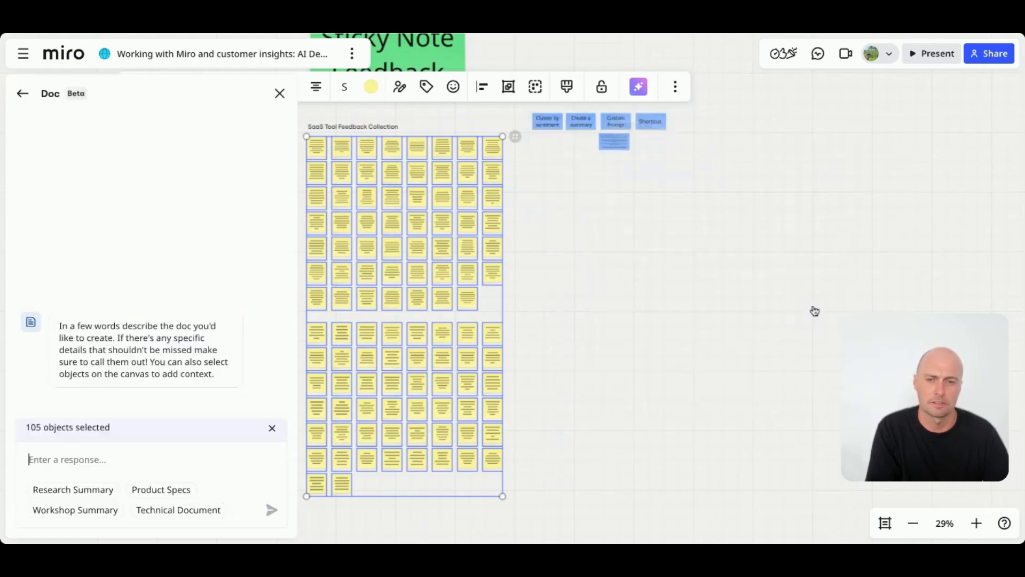
# - Reselect all the feedback sticky notes, paste the custom prompt into the Miro AI doc request and submit it
pyautogui.click(120, 459)
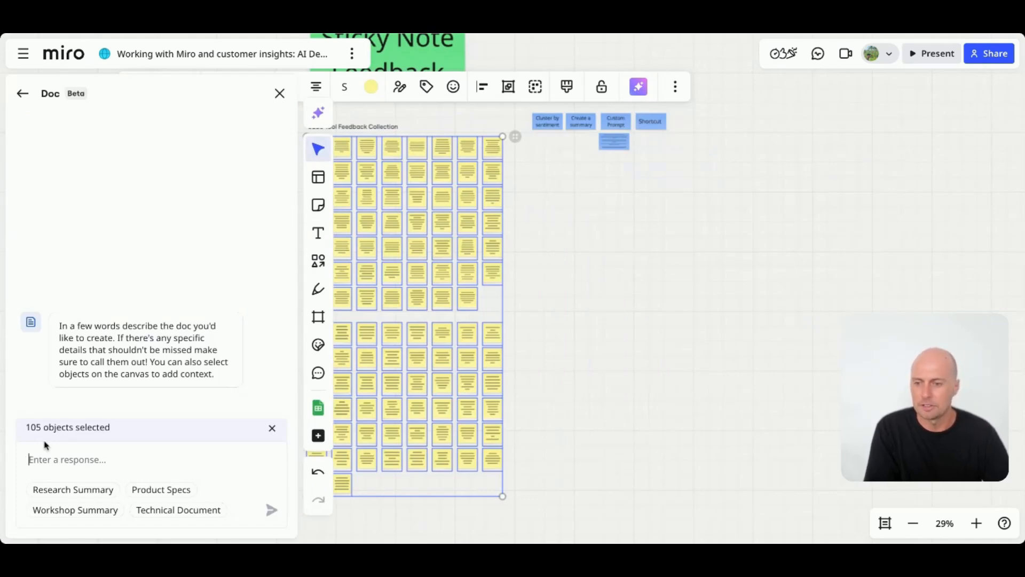
pyautogui.moveTo(27, 428); pyautogui.dragTo(130, 434)
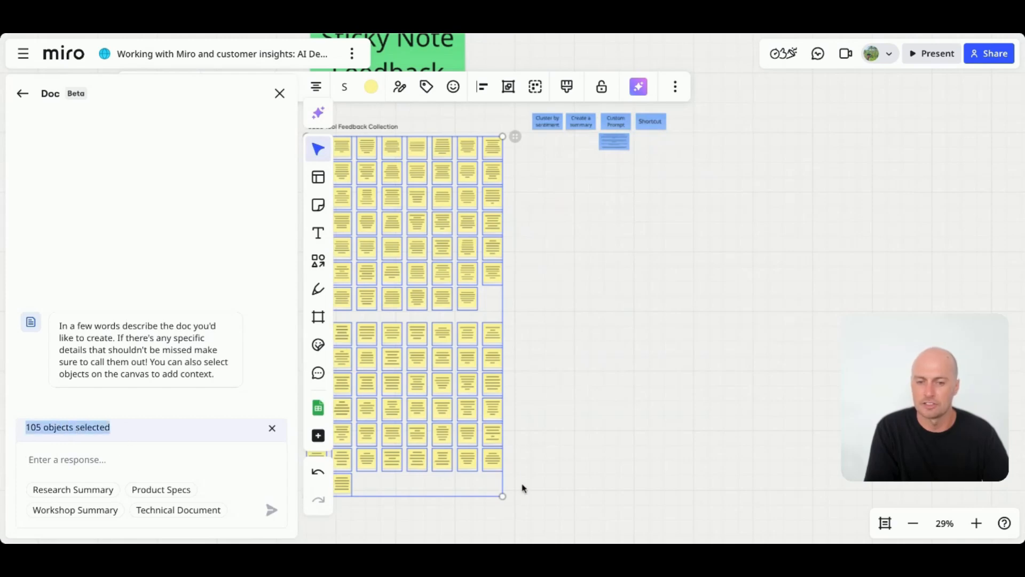
pyautogui.hscroll(-1, 490, 402)
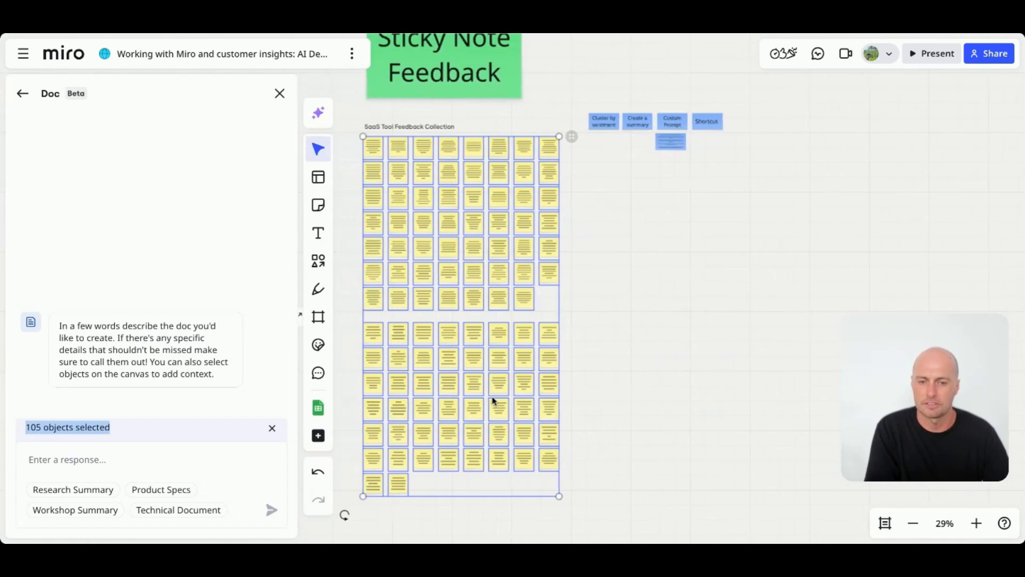
pyautogui.click(503, 334)
pyautogui.click(468, 402)
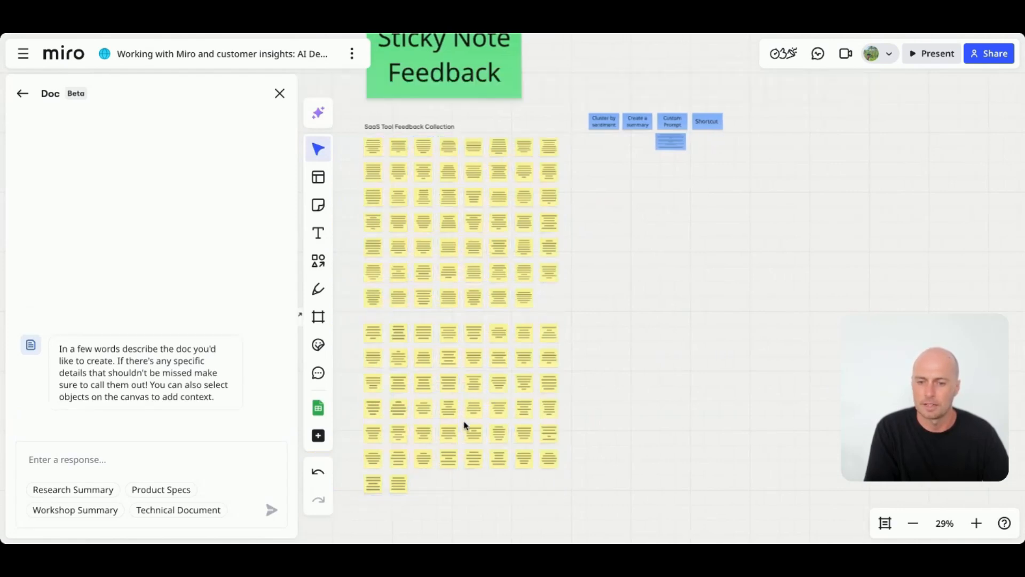
pyautogui.click(430, 435)
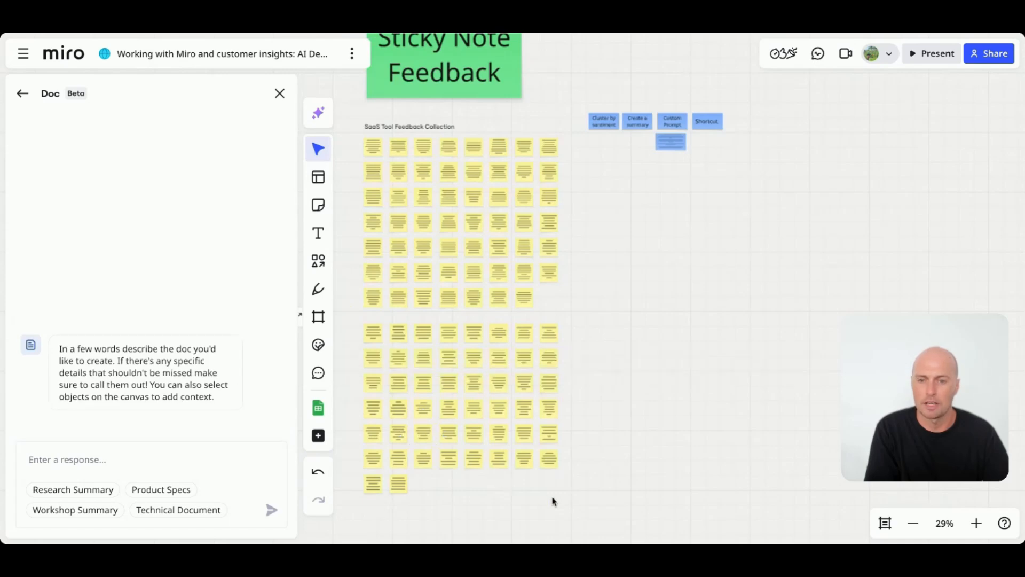
pyautogui.moveTo(576, 511); pyautogui.dragTo(354, 139)
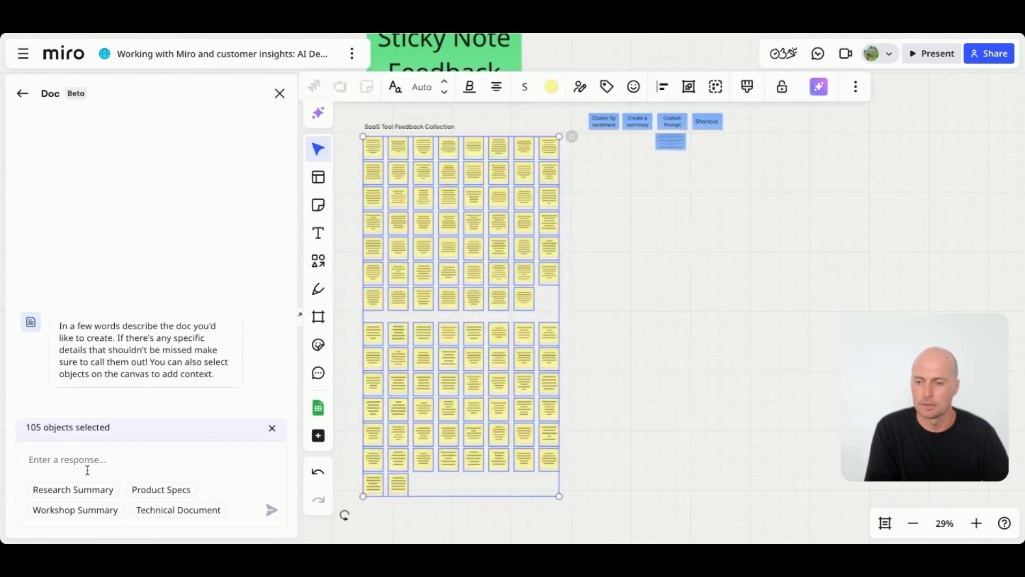
pyautogui.hotkey('ctrl', 'v')
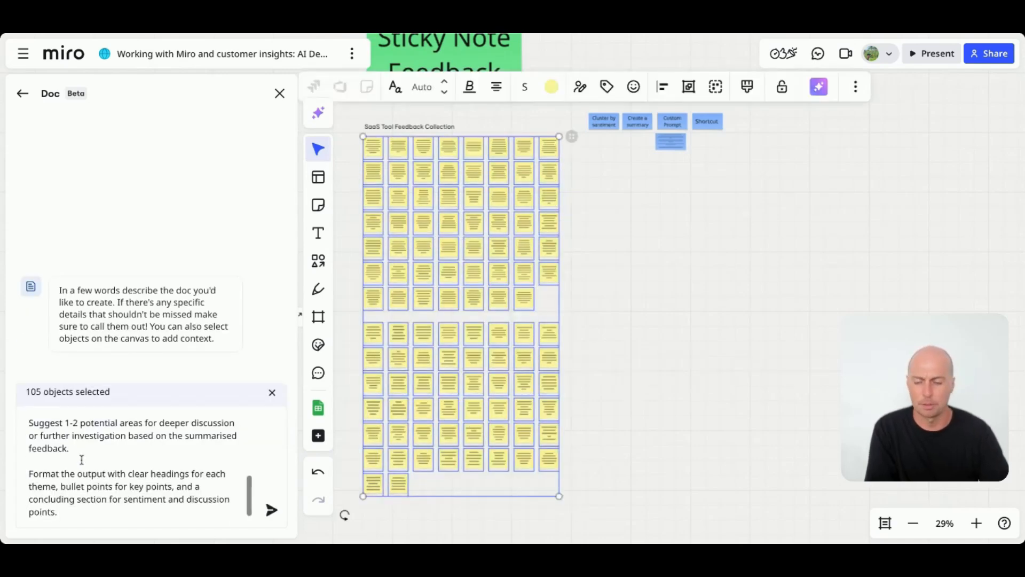
pyautogui.press('Return')
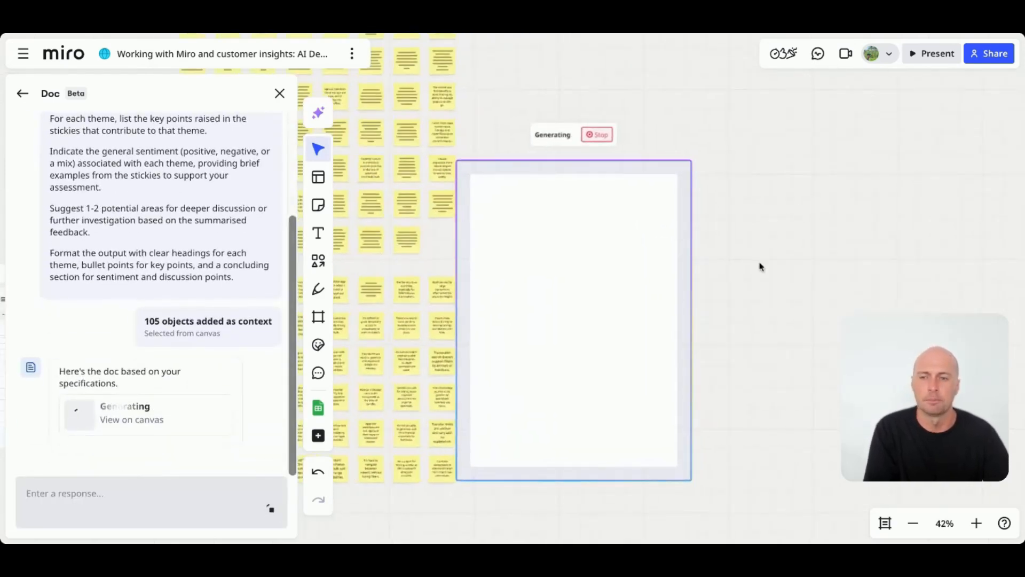
# - Zoom in and scroll through the generated feedback analysis document to read its themes
pyautogui.scroll(1, 551, 217)
pyautogui.moveTo(551, 217); pyautogui.dragTo(579, 139)
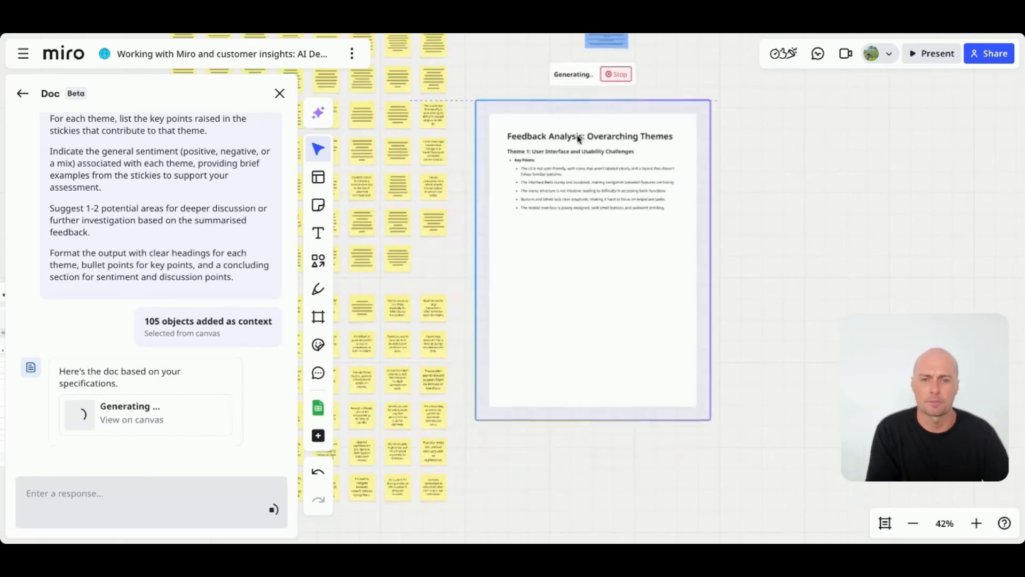
pyautogui.scroll(3, 578, 139)
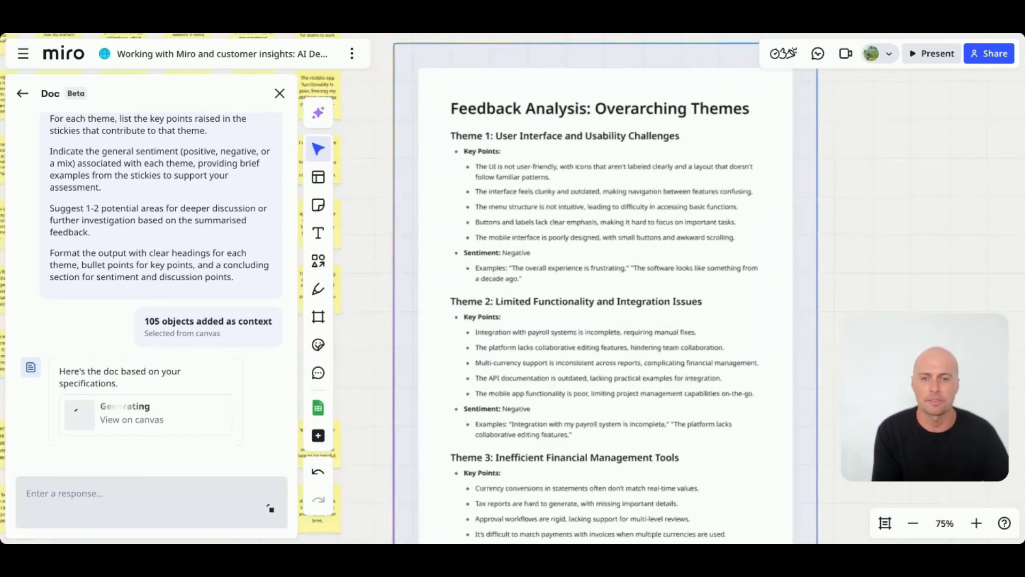
pyautogui.scroll(-2, 511, 278)
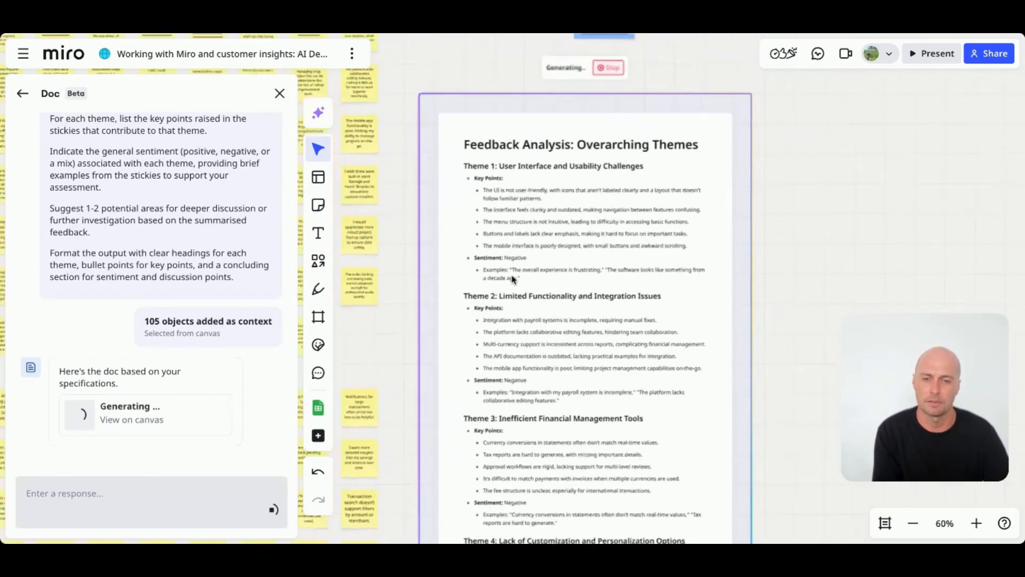
pyautogui.scroll(-1, 511, 277)
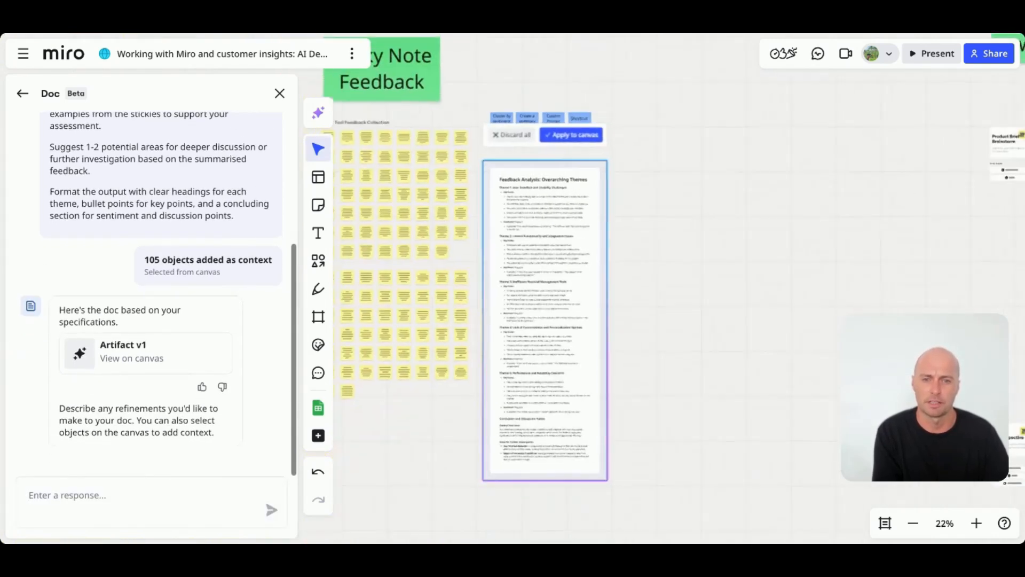
pyautogui.scroll(6, 574, 179)
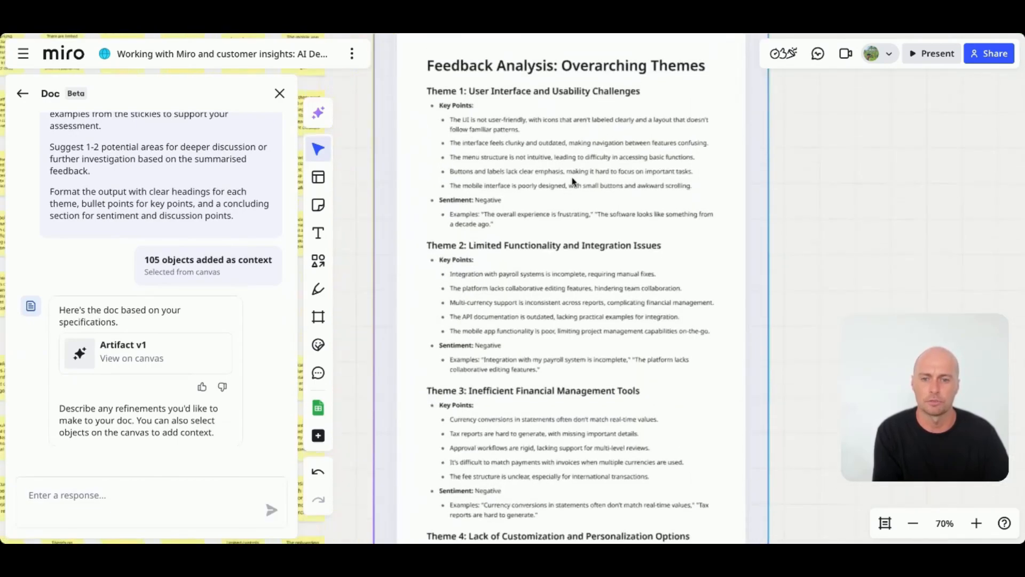
pyautogui.scroll(1, 569, 183)
pyautogui.scroll(-1, 570, 183)
pyautogui.scroll(-10, 570, 183)
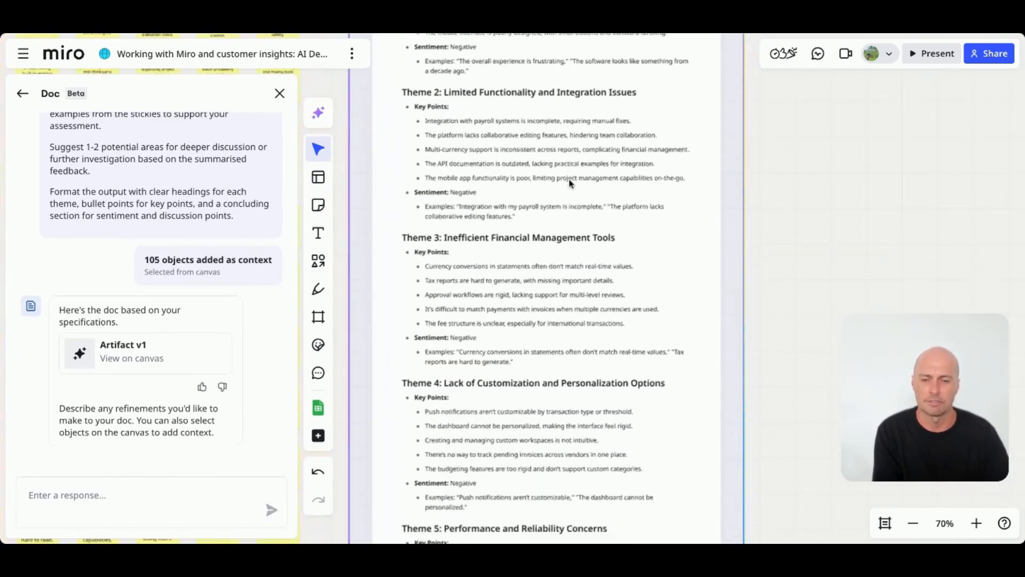
pyautogui.scroll(-2, 534, 288)
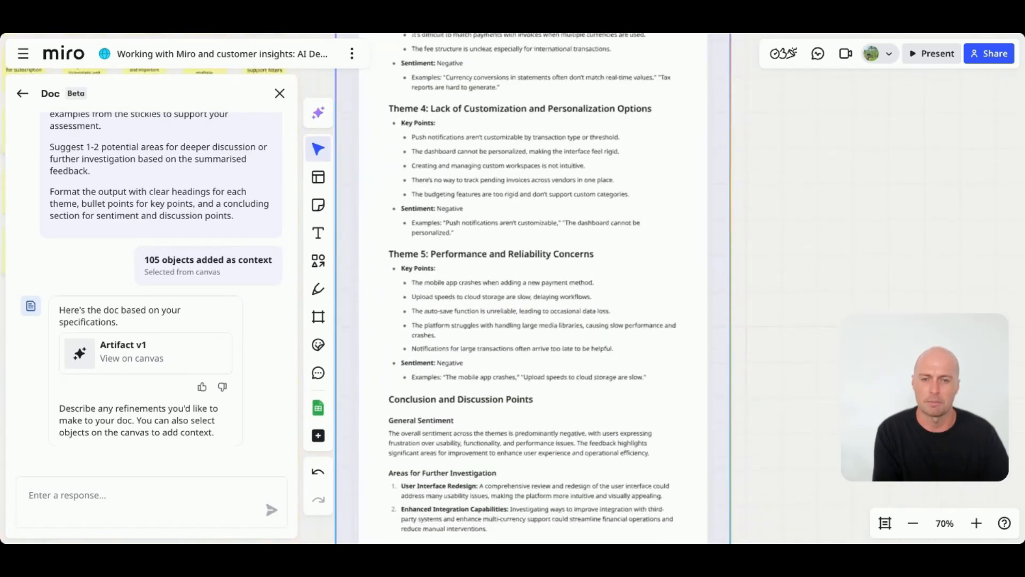
pyautogui.scroll(11, 534, 288)
pyautogui.scroll(3, 569, 208)
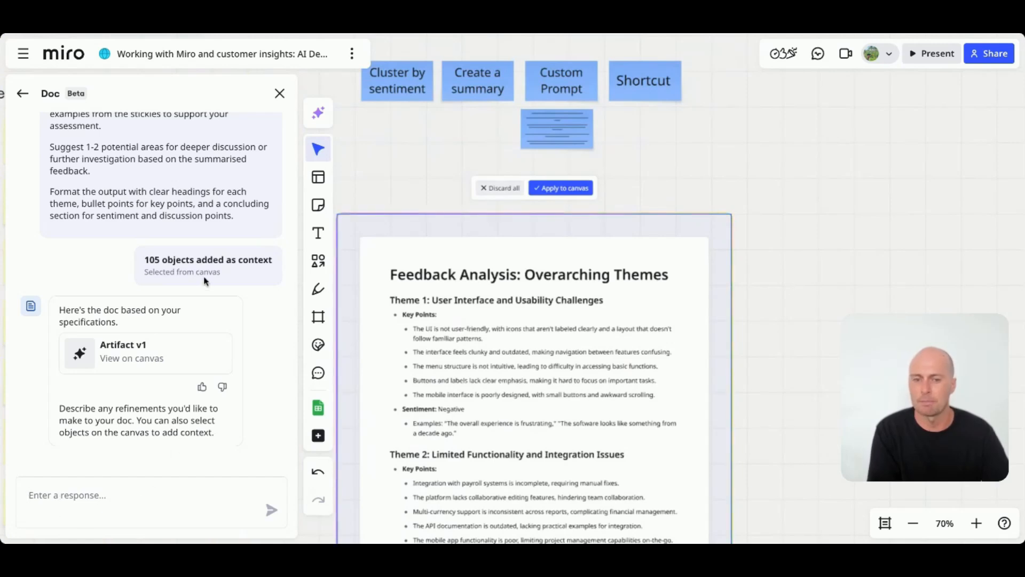
# - Discard the generated feedback analysis document
pyautogui.click(503, 189)
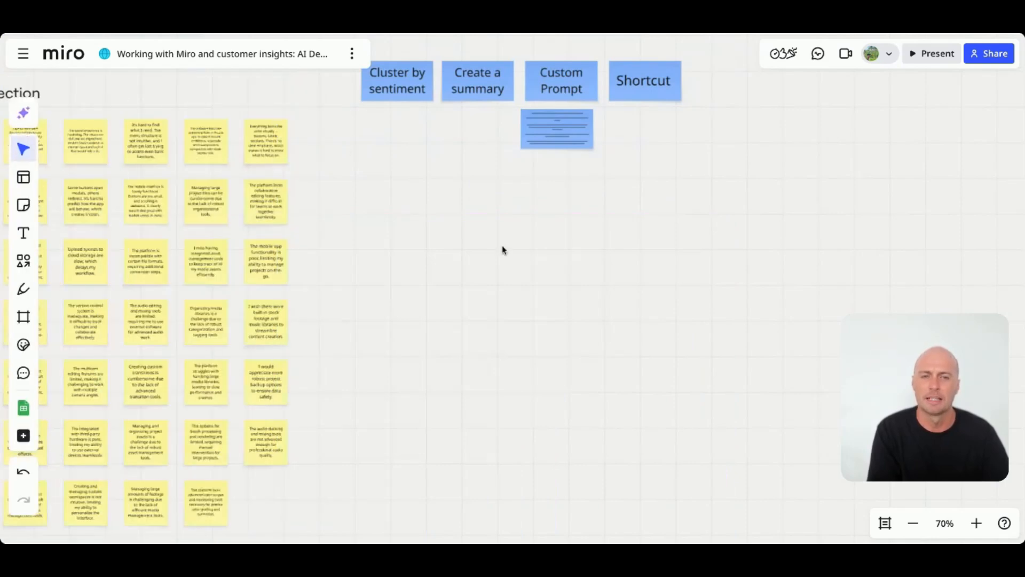
pyautogui.scroll(5, 389, 117)
pyautogui.scroll(5, 673, 229)
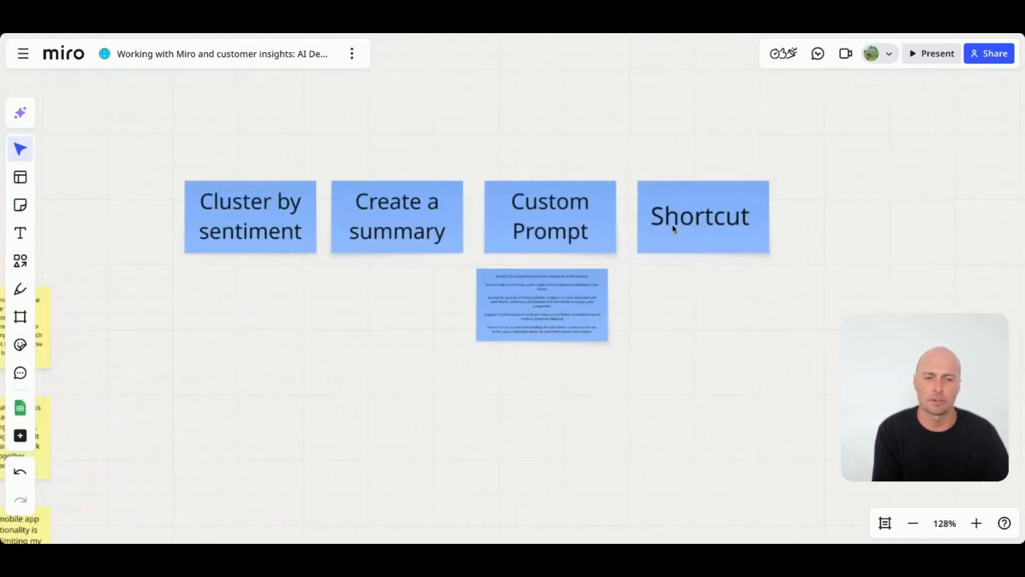
# - Nudge the custom prompt note slightly to the right beneath the Custom Prompt heading
pyautogui.hscroll(-1, 672, 229)
pyautogui.scroll(-2, 668, 229)
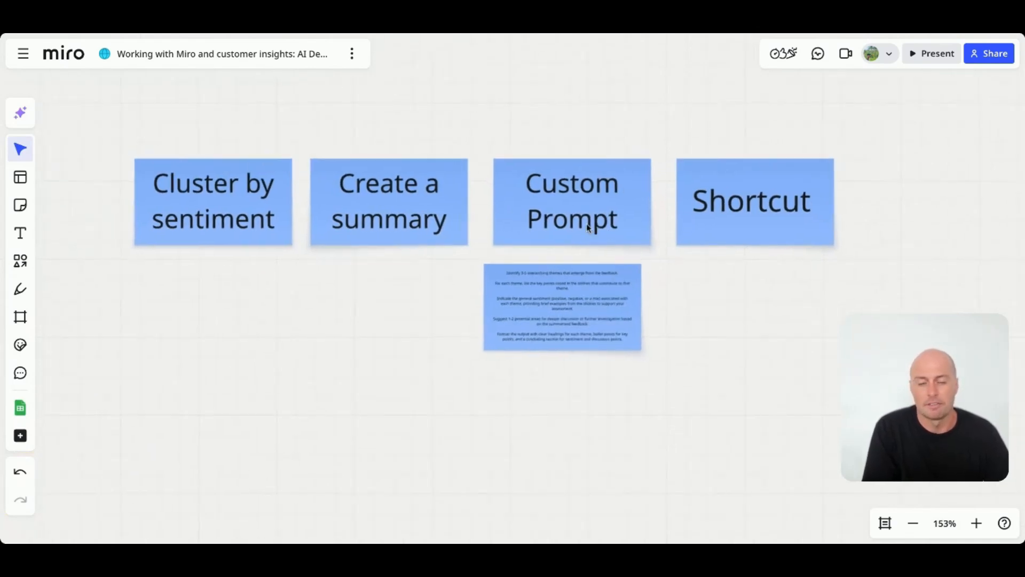
pyautogui.moveTo(555, 307); pyautogui.dragTo(565, 306)
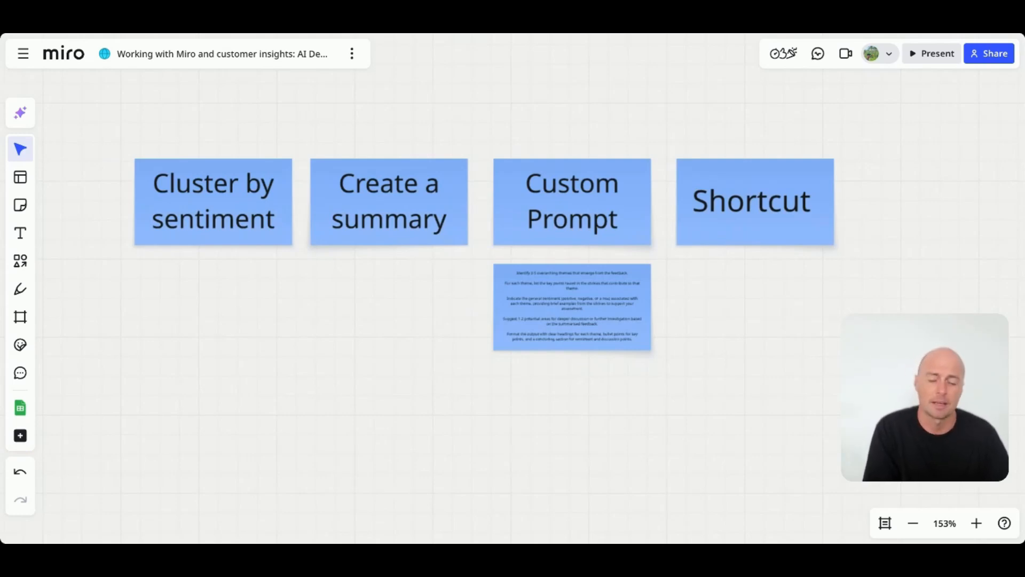
pyautogui.click(751, 213)
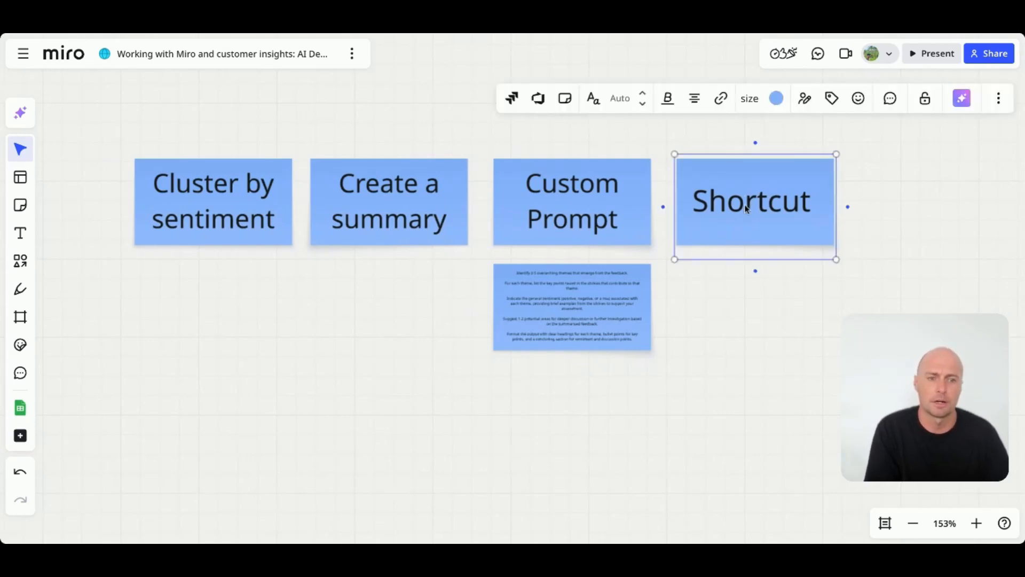
pyautogui.click(395, 285)
pyautogui.scroll(-2, 395, 285)
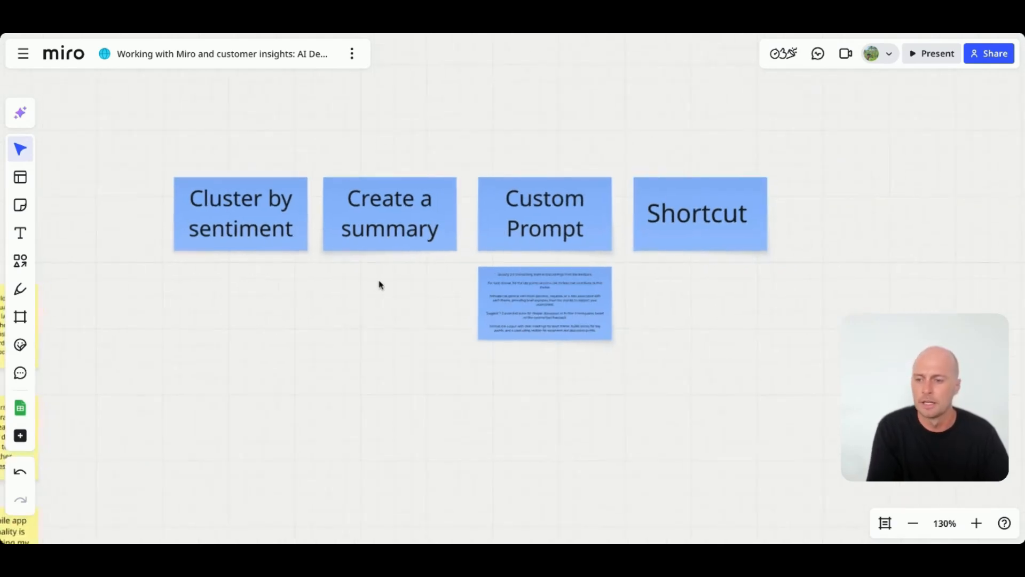
# - Insert an Action Shortcut widget onto the board beneath the Cluster by sentiment heading
pyautogui.click(21, 437)
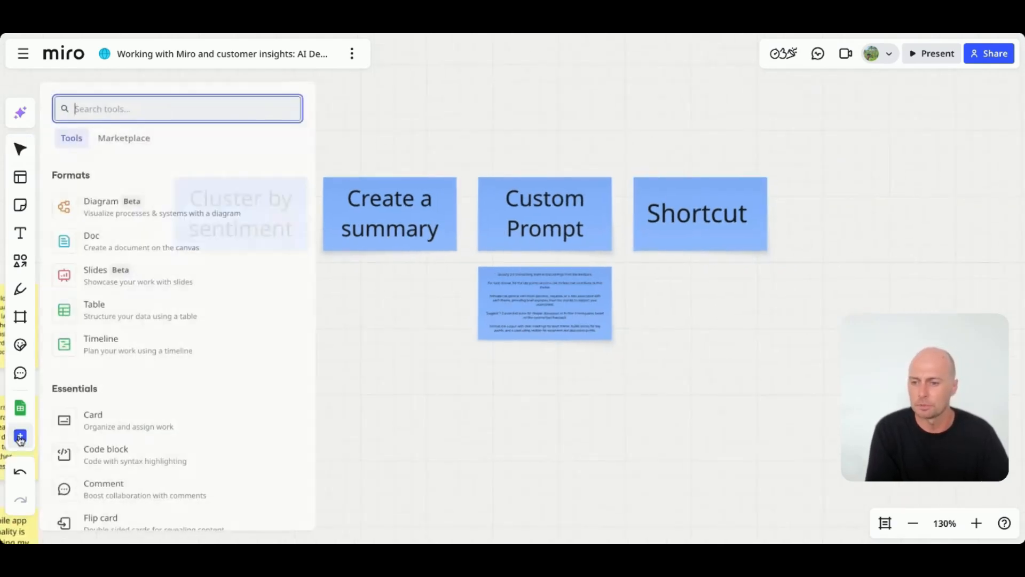
pyautogui.scroll(-5, 156, 404)
pyautogui.scroll(-3, 158, 404)
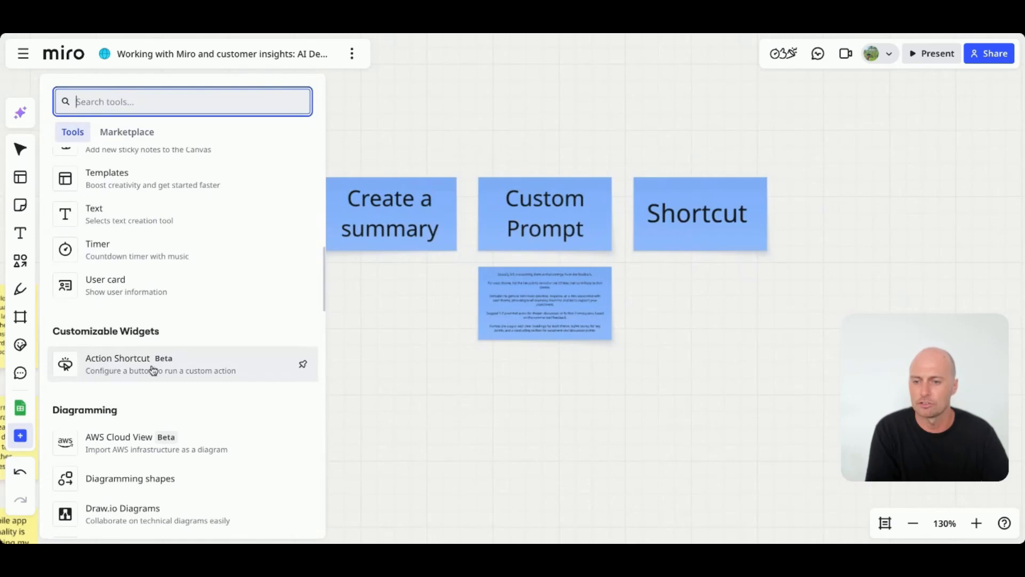
pyautogui.click(172, 368)
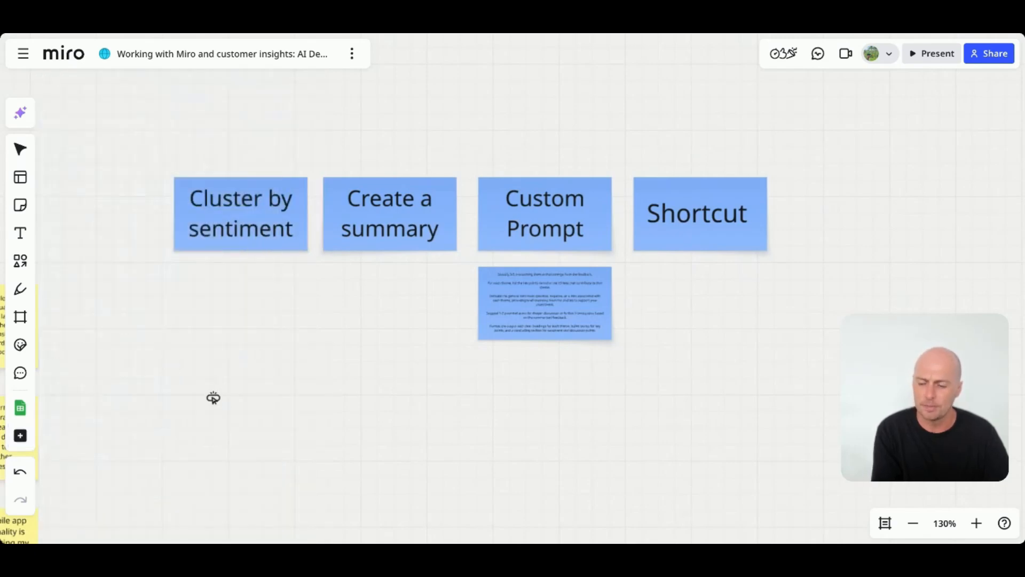
pyautogui.scroll(-5, 201, 400)
pyautogui.hscroll(-5, 206, 396)
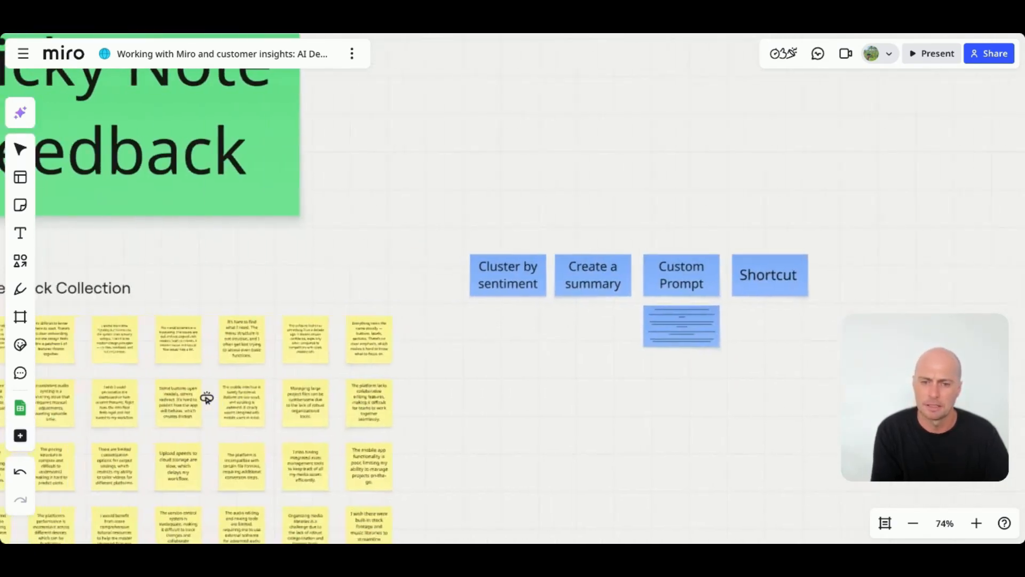
pyautogui.click(485, 325)
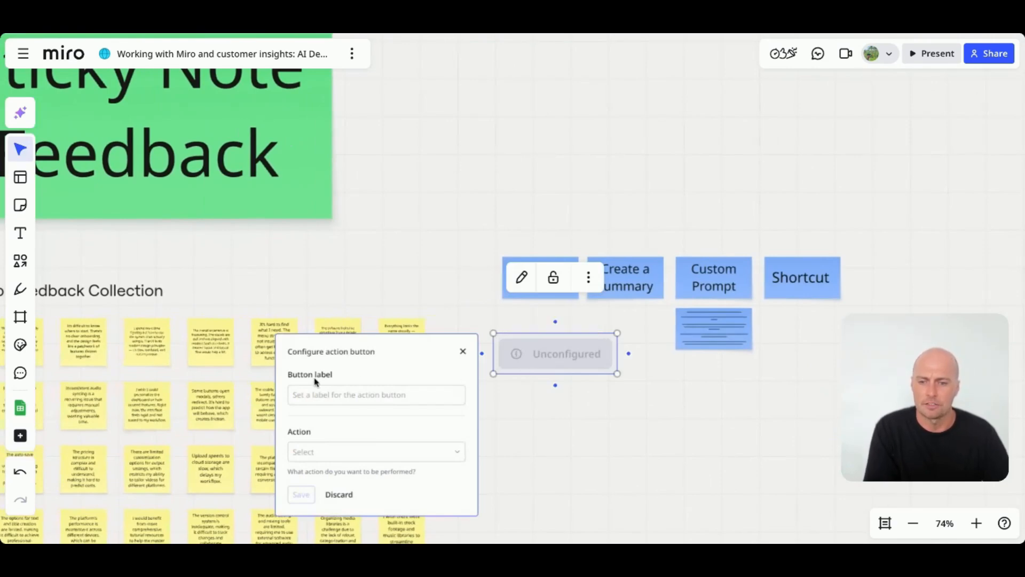
# - Label the action button Research summary and set its action to Create with Miro AI
pyautogui.scroll(-3, 343, 390)
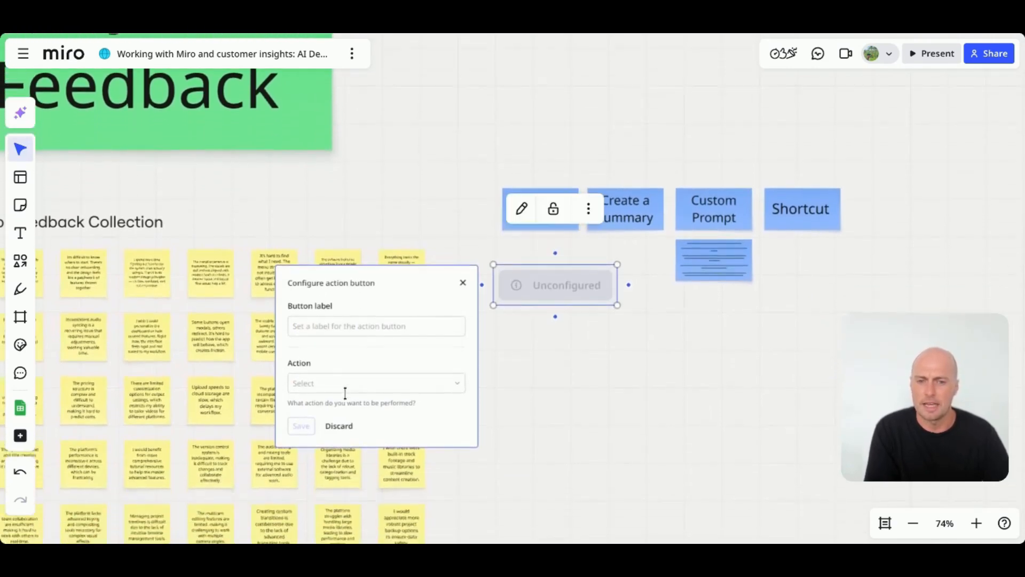
pyautogui.scroll(-1, 345, 392)
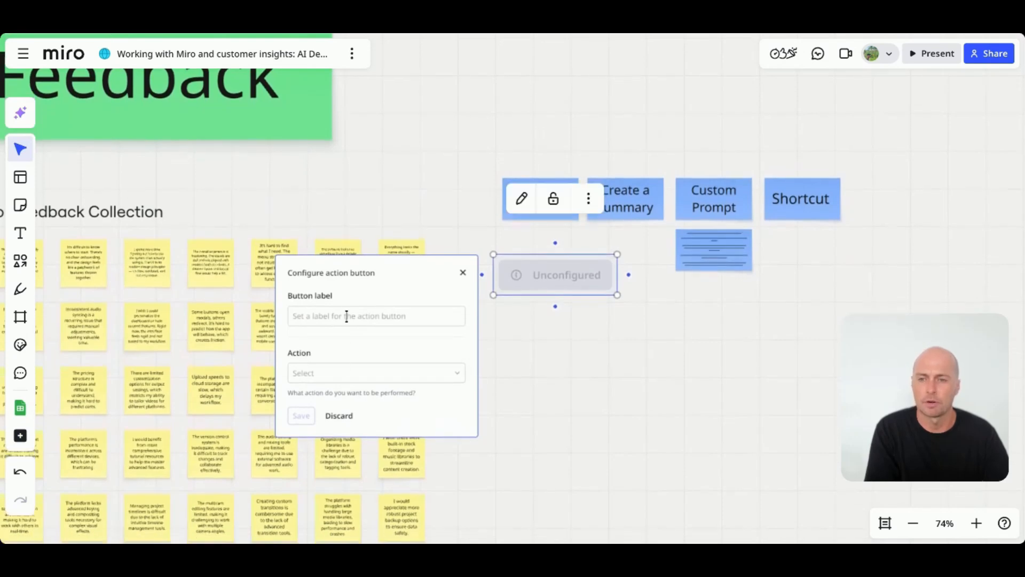
pyautogui.scroll(-1, 346, 317)
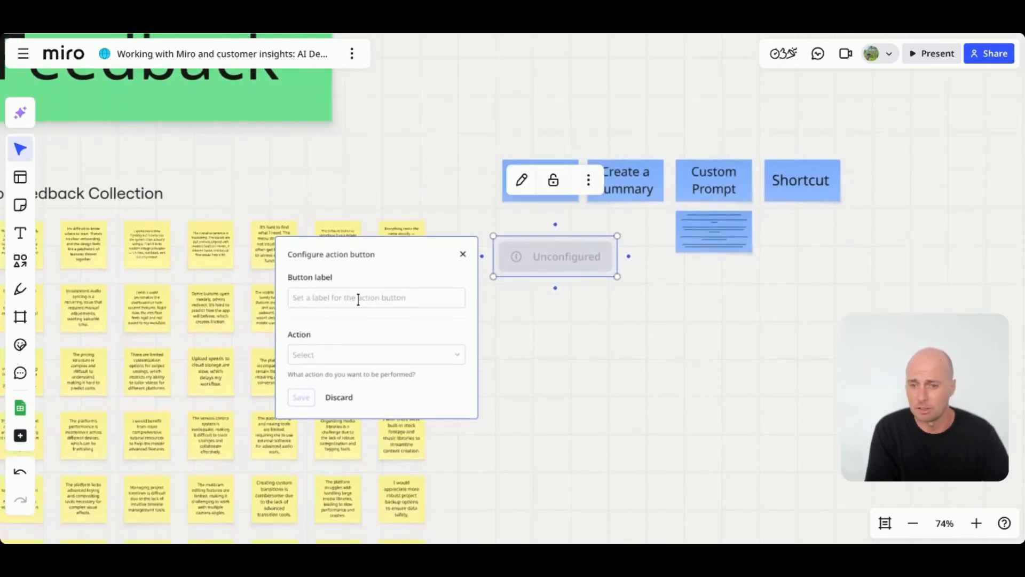
pyautogui.click(359, 300)
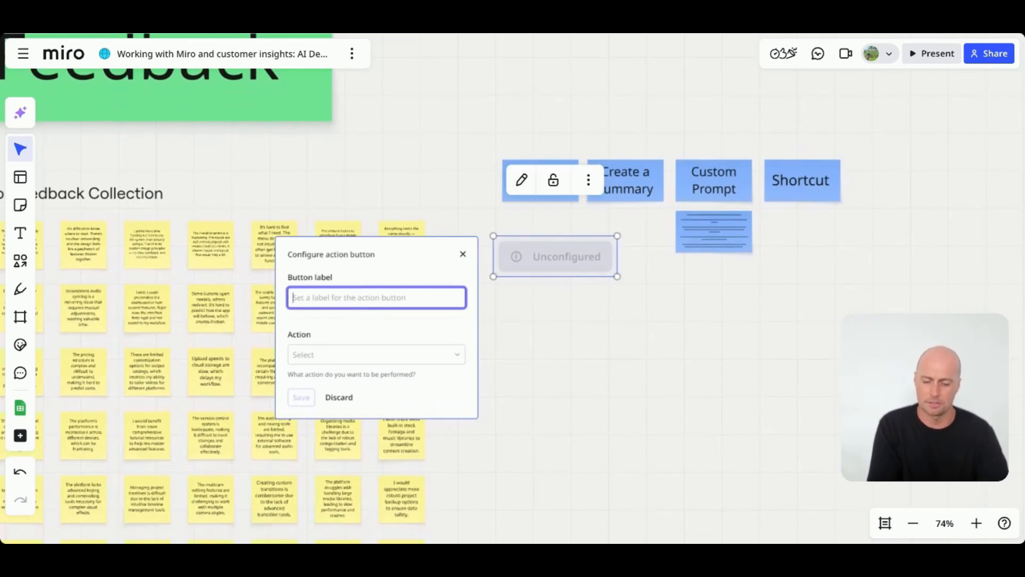
pyautogui.write('Research')
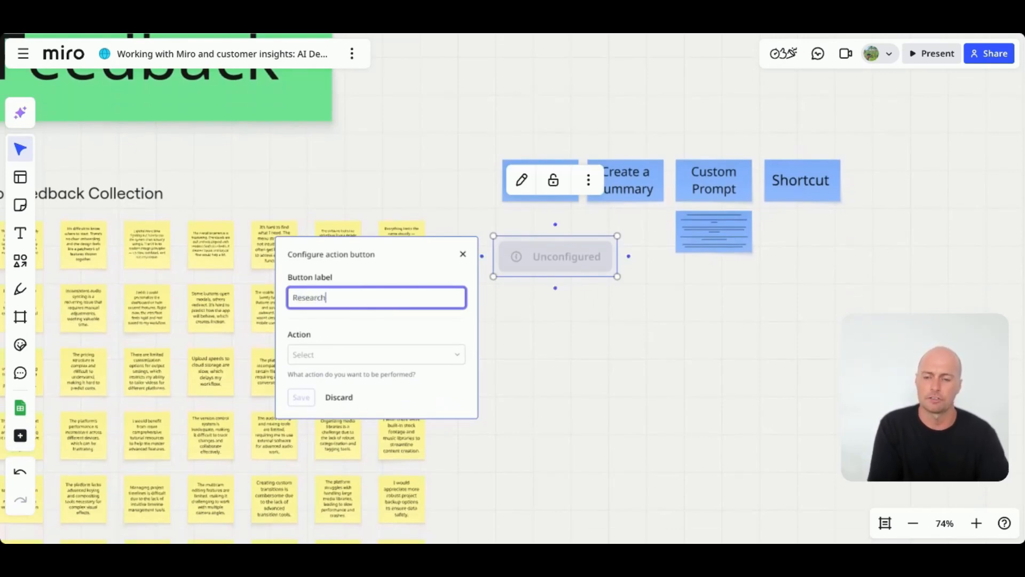
pyautogui.write(' summary')
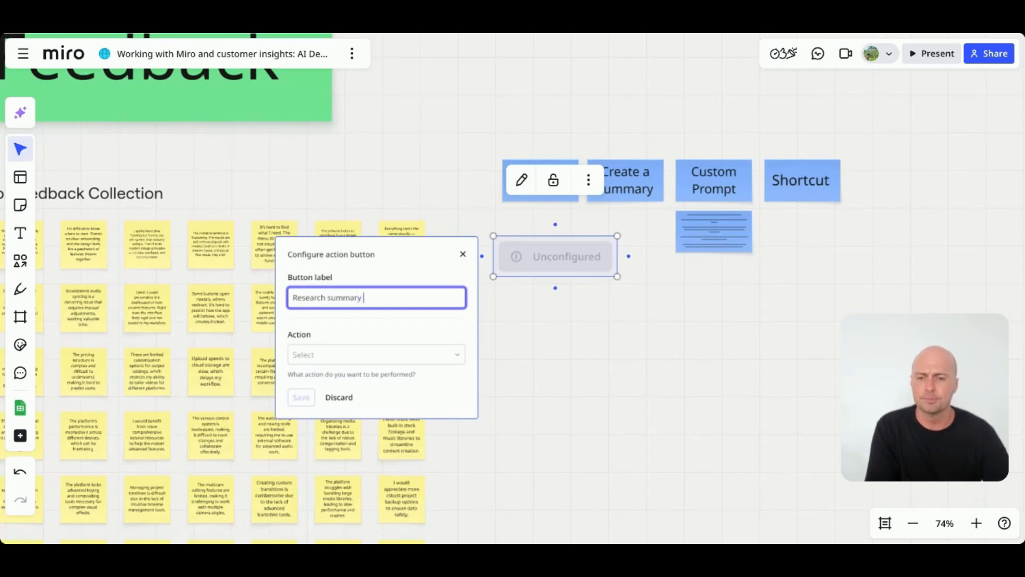
pyautogui.click(375, 355)
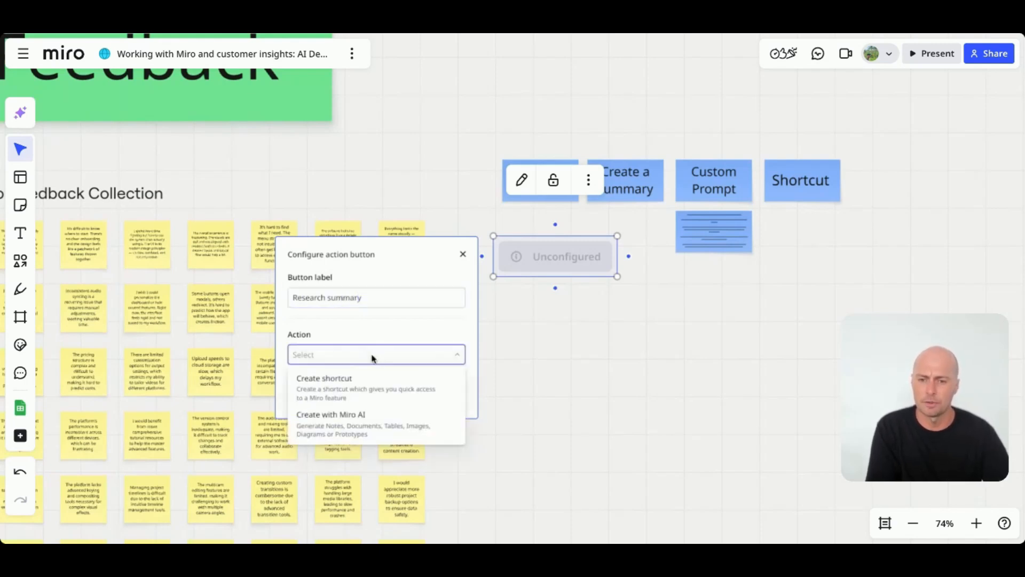
pyautogui.click(350, 421)
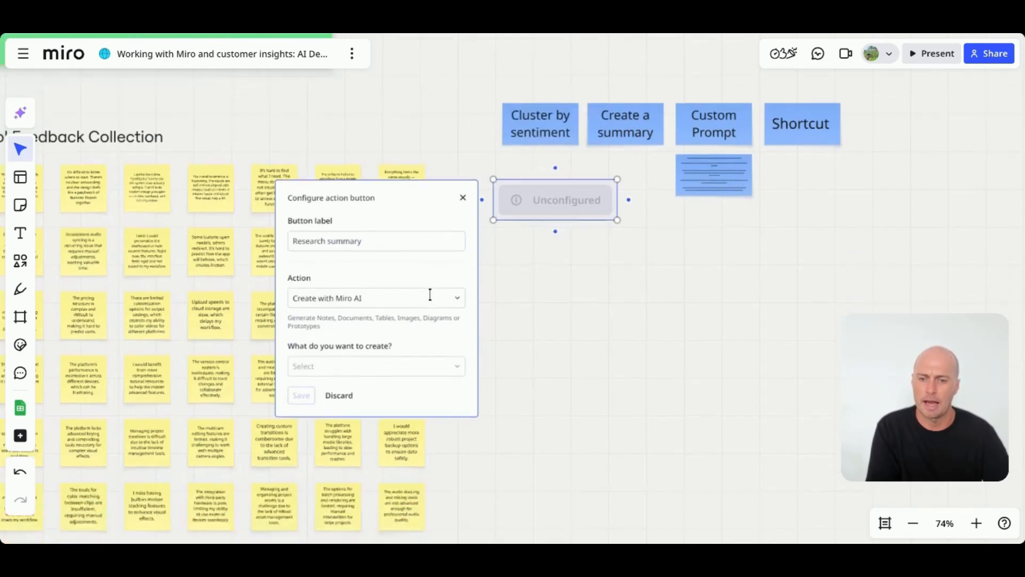
# - Set the button to create a Doc using Note grouping as its source
pyautogui.click(373, 361)
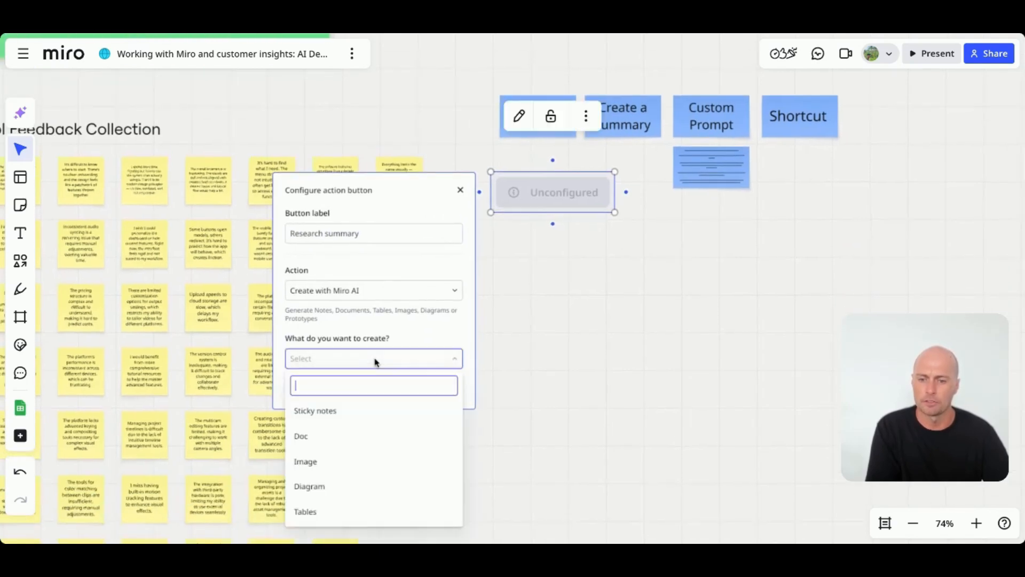
pyautogui.click(329, 441)
pyautogui.scroll(-3, 391, 298)
pyautogui.click(350, 318)
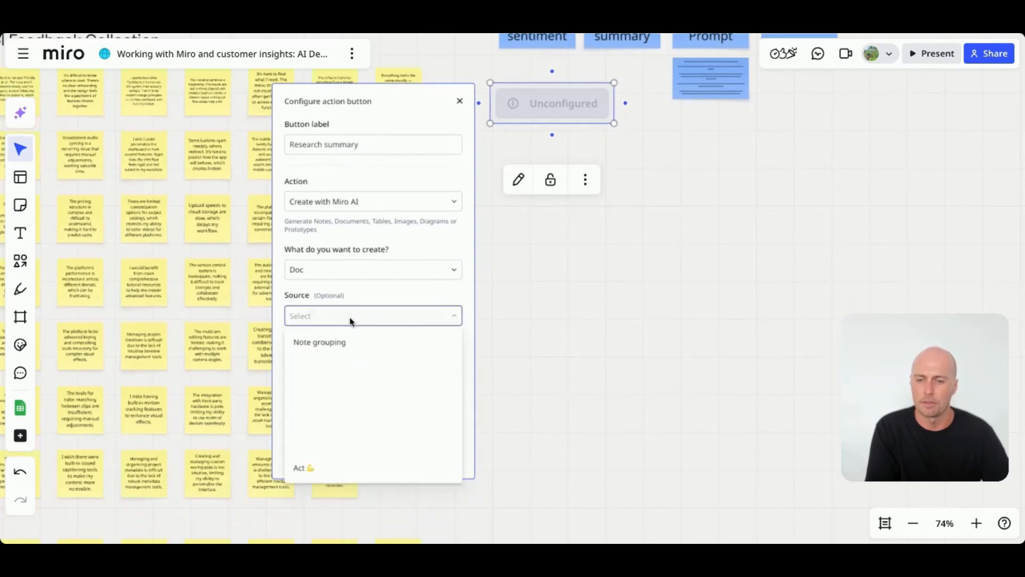
pyautogui.click(337, 347)
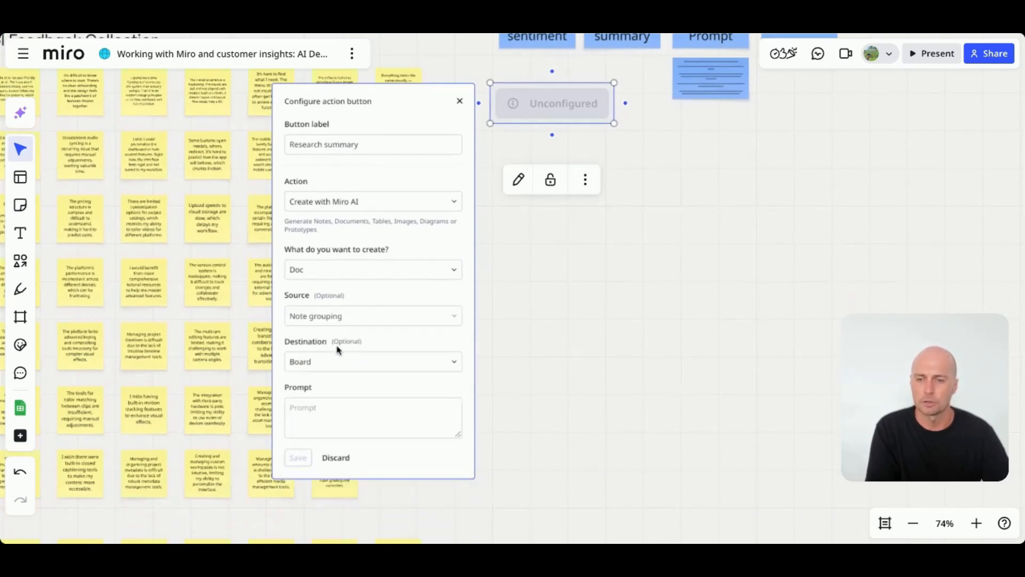
# - Paste the custom prompt text into the button's Prompt field and save the action button
pyautogui.click(357, 366)
pyautogui.click(357, 366)
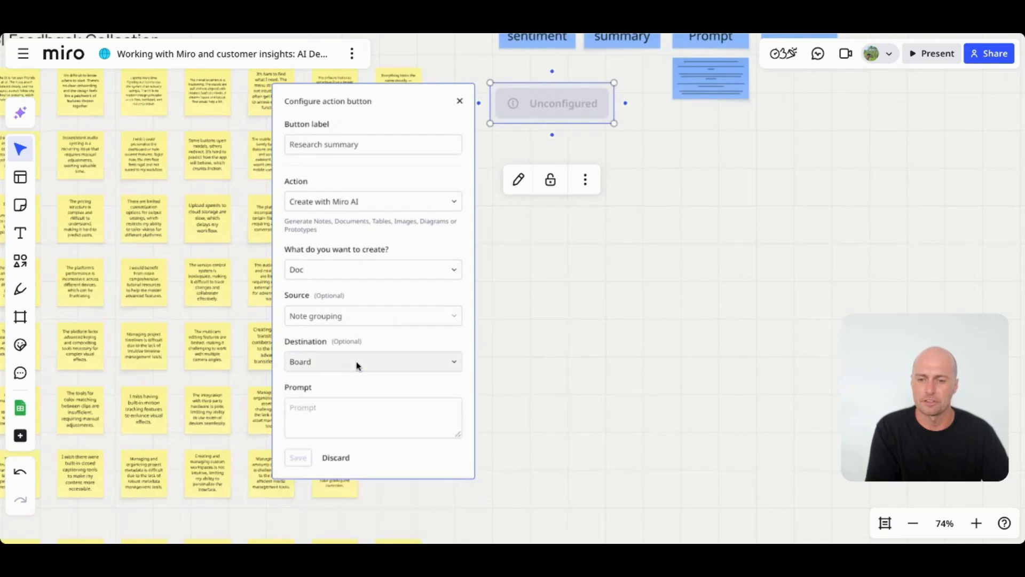
pyautogui.scroll(-2, 402, 309)
pyautogui.scroll(2, 385, 333)
pyautogui.scroll(1, 380, 344)
pyautogui.hscroll(2, 380, 344)
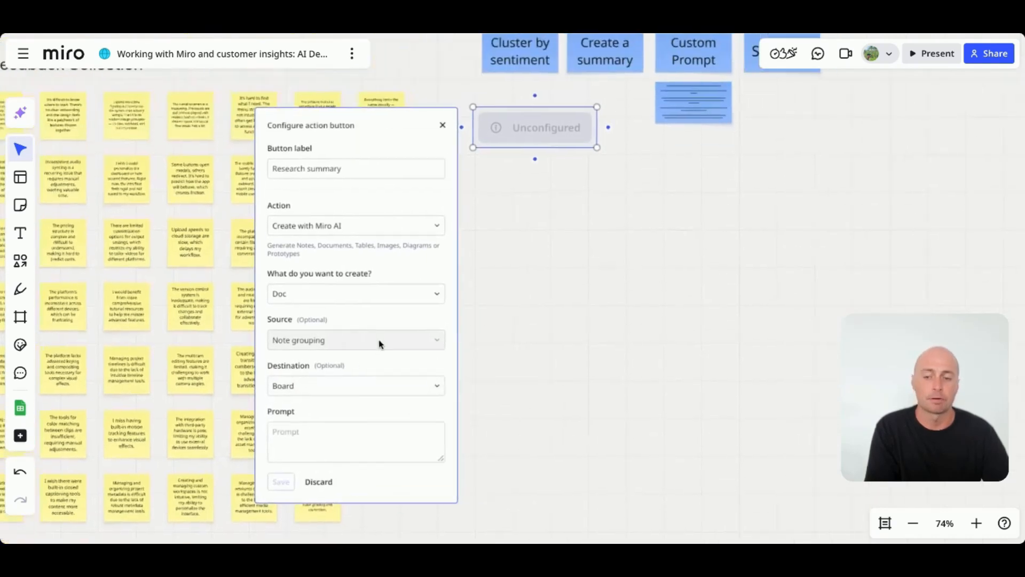
pyautogui.hscroll(2, 295, 439)
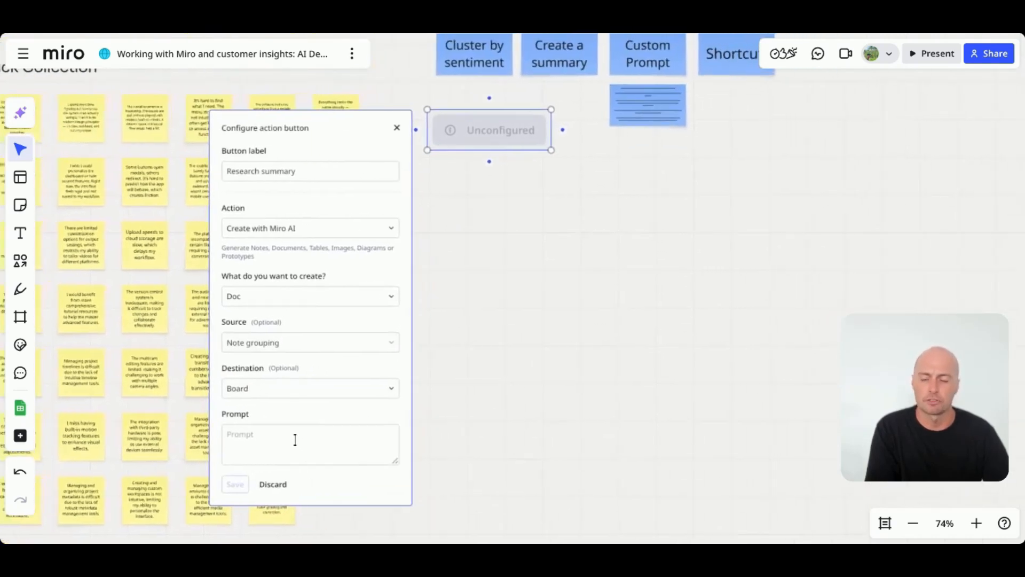
pyautogui.click(651, 104)
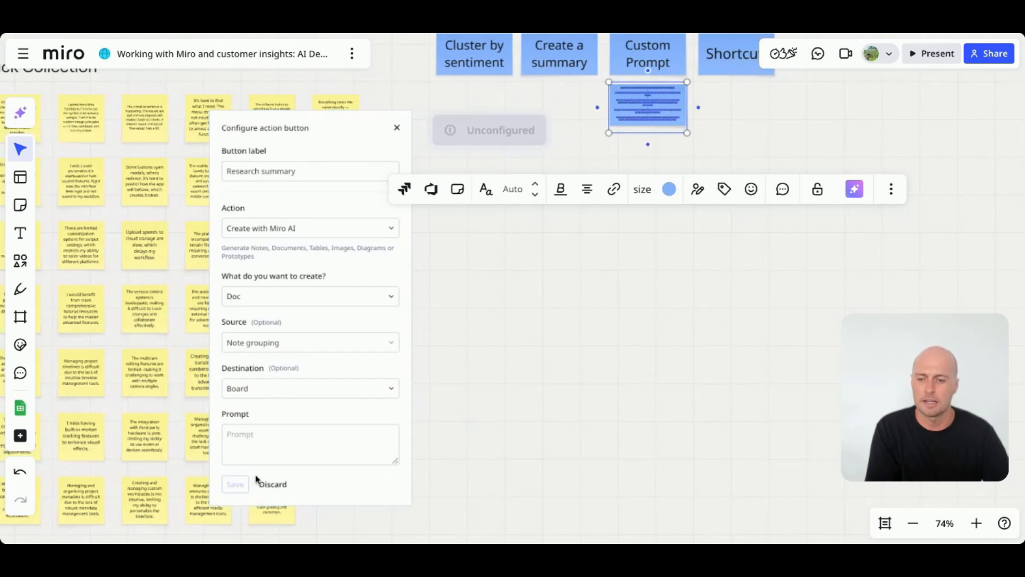
pyautogui.click(265, 447)
pyautogui.hotkey('ctrl', 'v')
pyautogui.scroll(3, 314, 441)
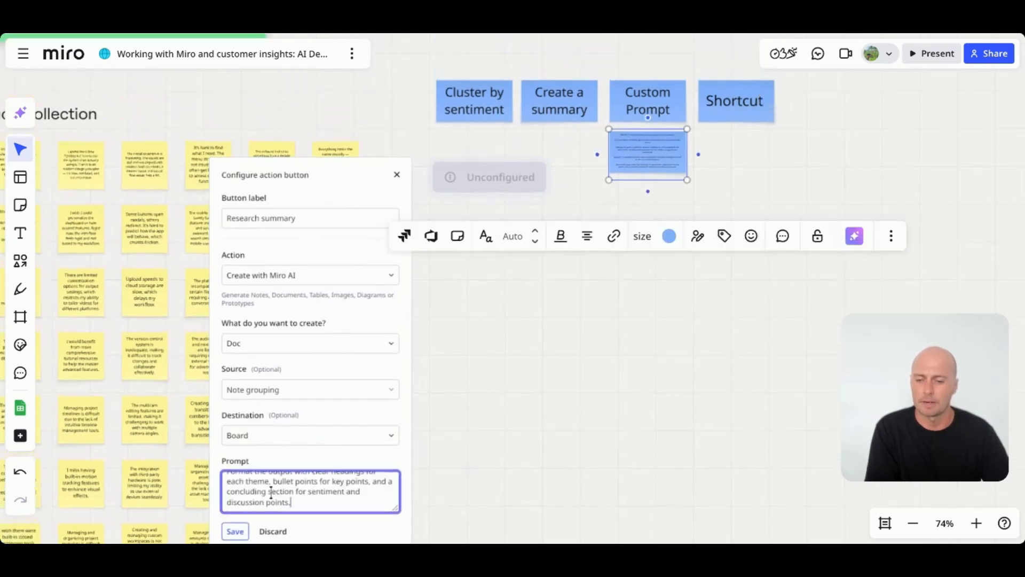
pyautogui.click(237, 531)
# - Move the Research summary button up beneath the Cluster by sentiment heading
pyautogui.click(435, 146)
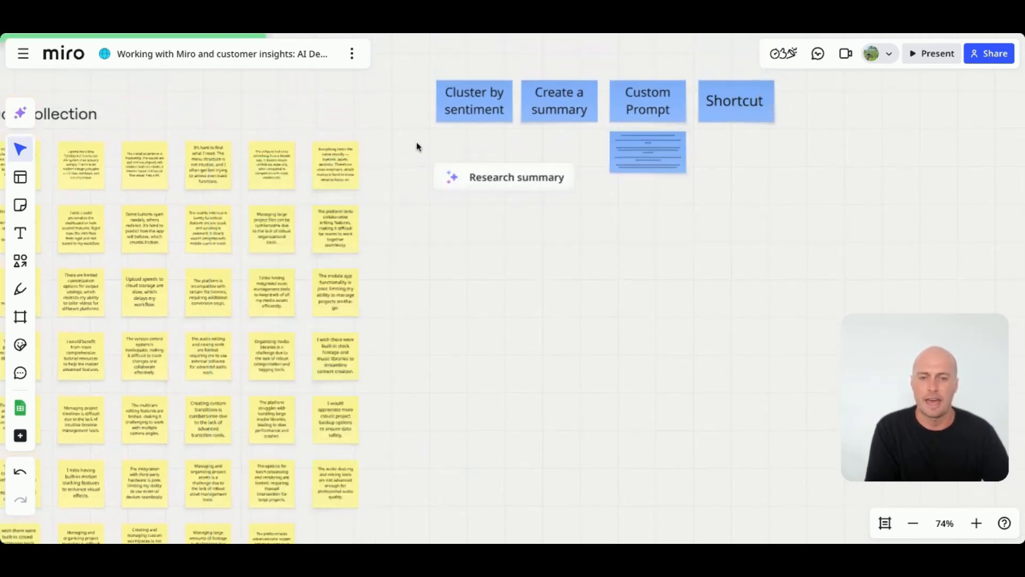
pyautogui.moveTo(421, 153); pyautogui.dragTo(571, 207)
pyautogui.moveTo(488, 178); pyautogui.dragTo(468, 161)
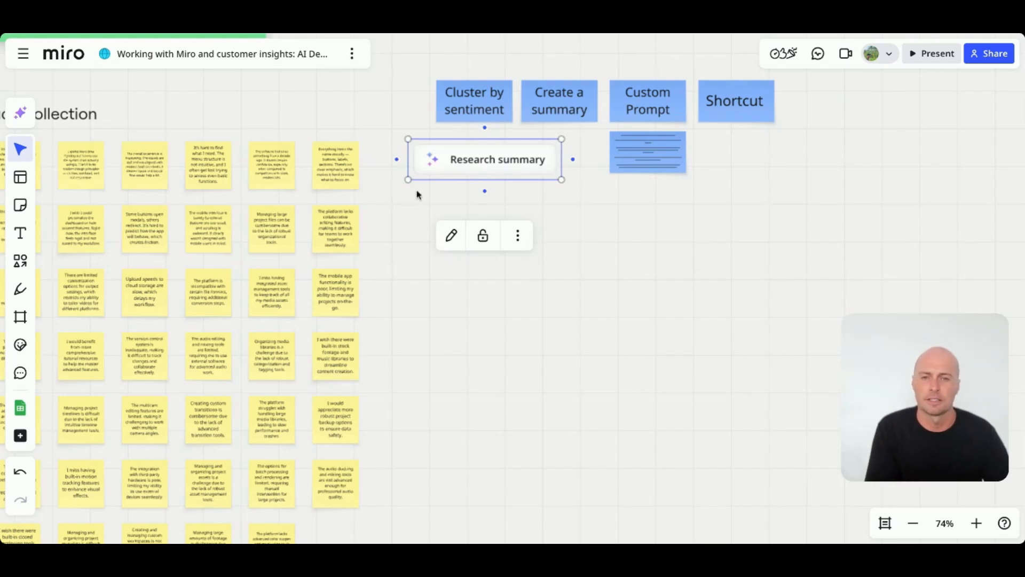
# - Run the Research summary button to generate a feedback themes document and scroll through it
pyautogui.scroll(-1, 390, 207)
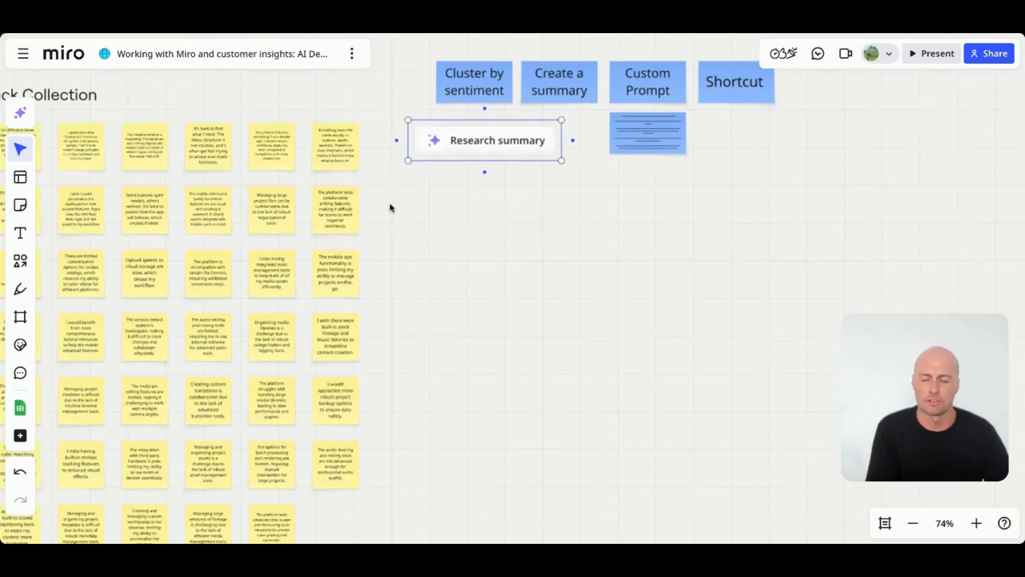
pyautogui.click(469, 142)
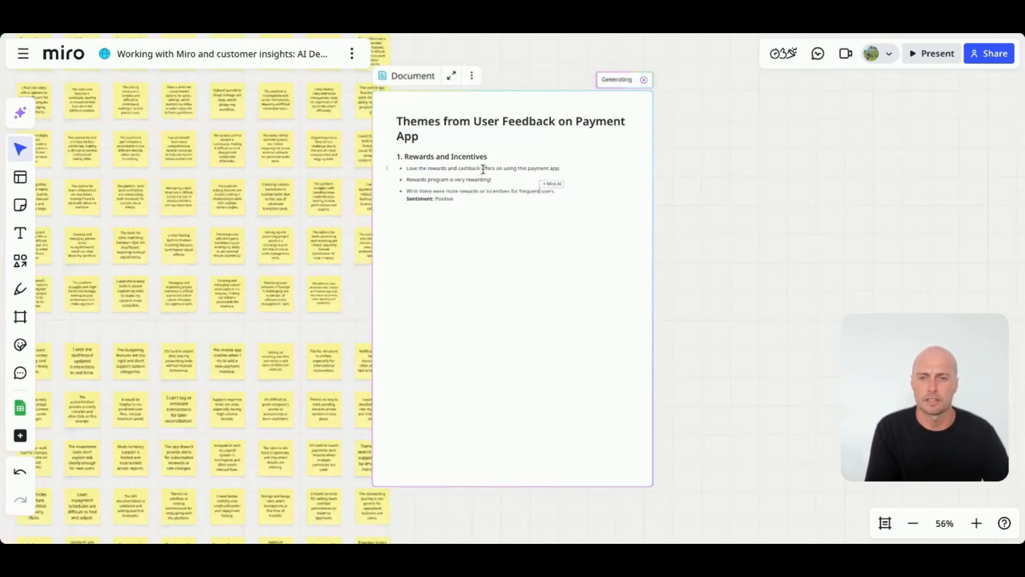
pyautogui.moveTo(481, 169); pyautogui.dragTo(450, 207)
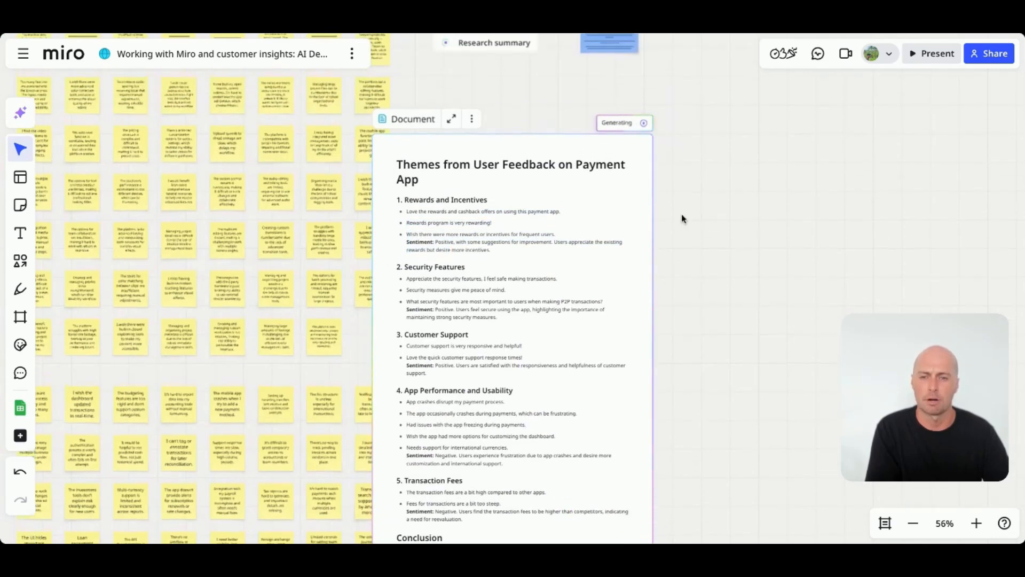
pyautogui.scroll(-2, 684, 210)
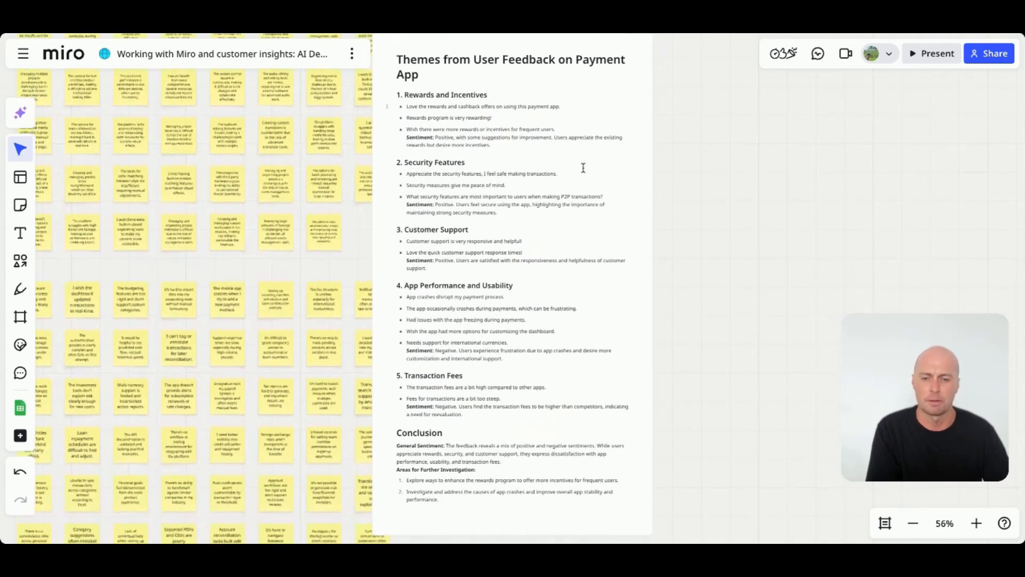
pyautogui.scroll(-2, 583, 168)
pyautogui.scroll(5, 583, 168)
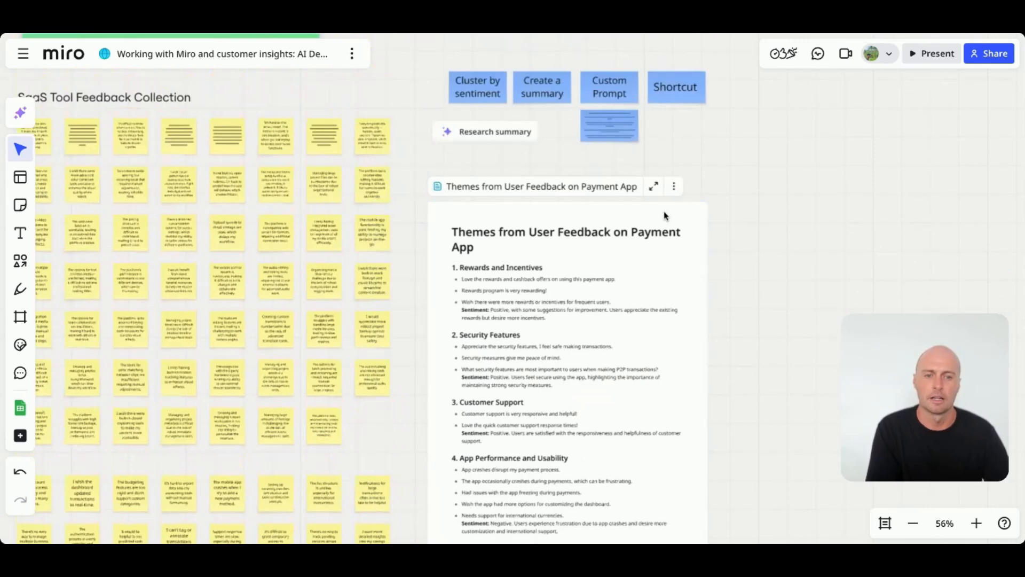
# - Delete the generated themes document from the board
pyautogui.click(664, 212)
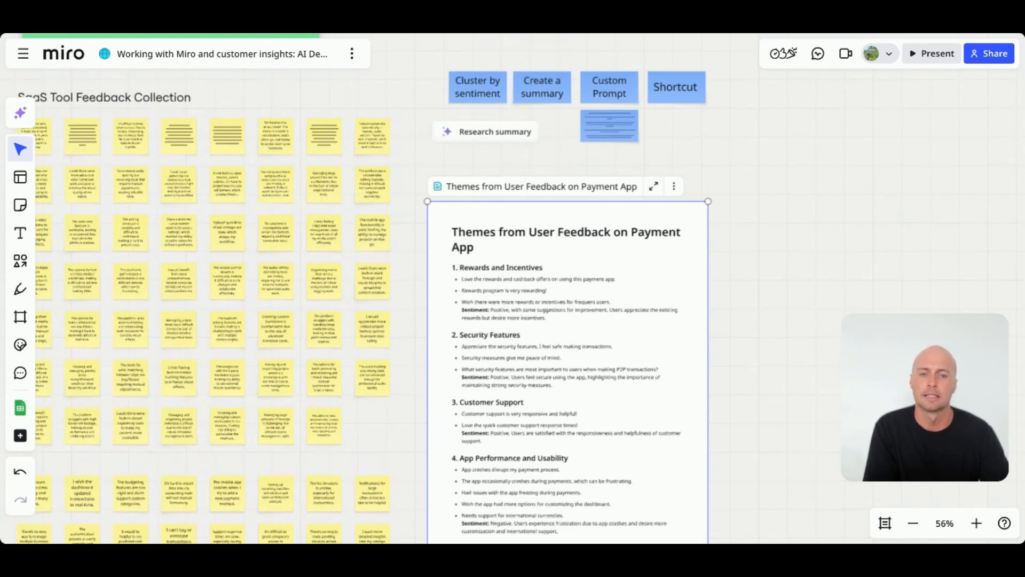
pyautogui.press('Delete')
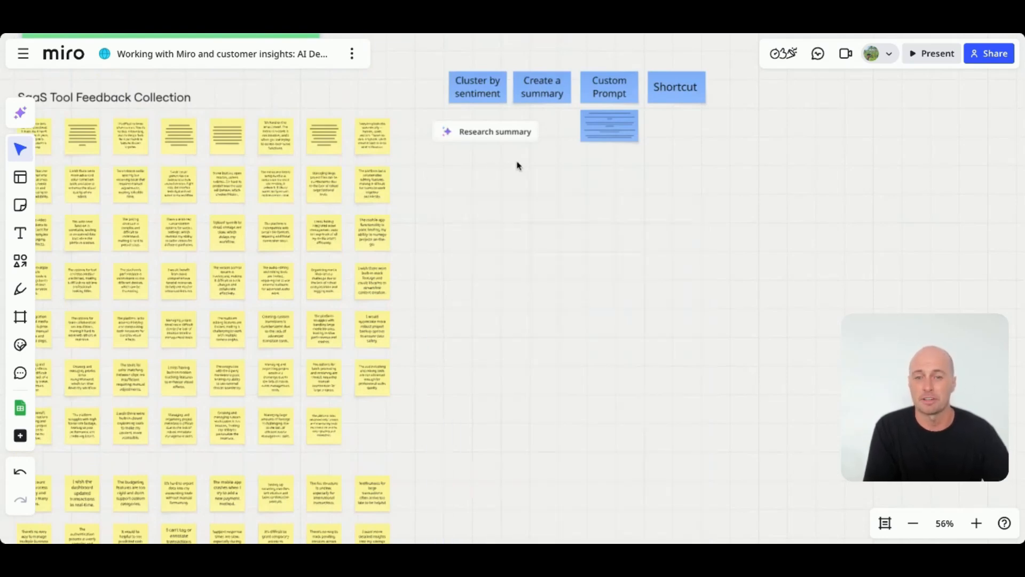
# - Delete the Research summary action button from the board
pyautogui.click(446, 130)
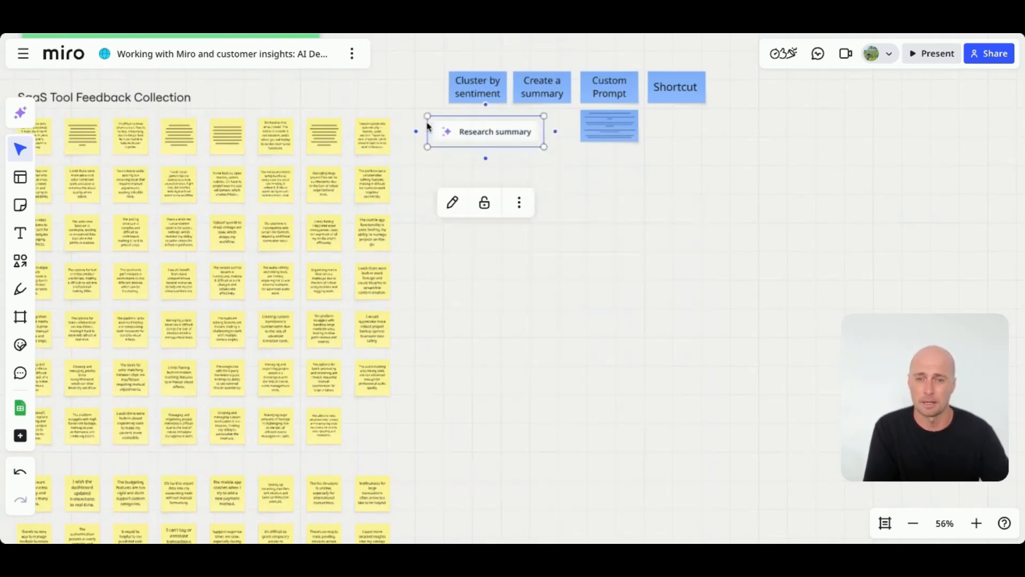
pyautogui.press('Delete')
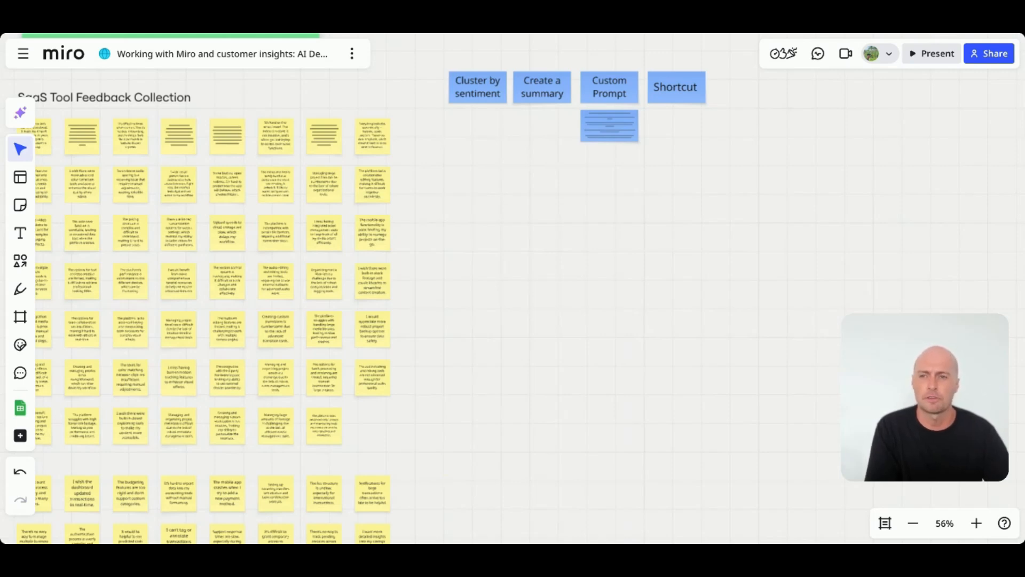
pyautogui.hscroll(-3, 512, 288)
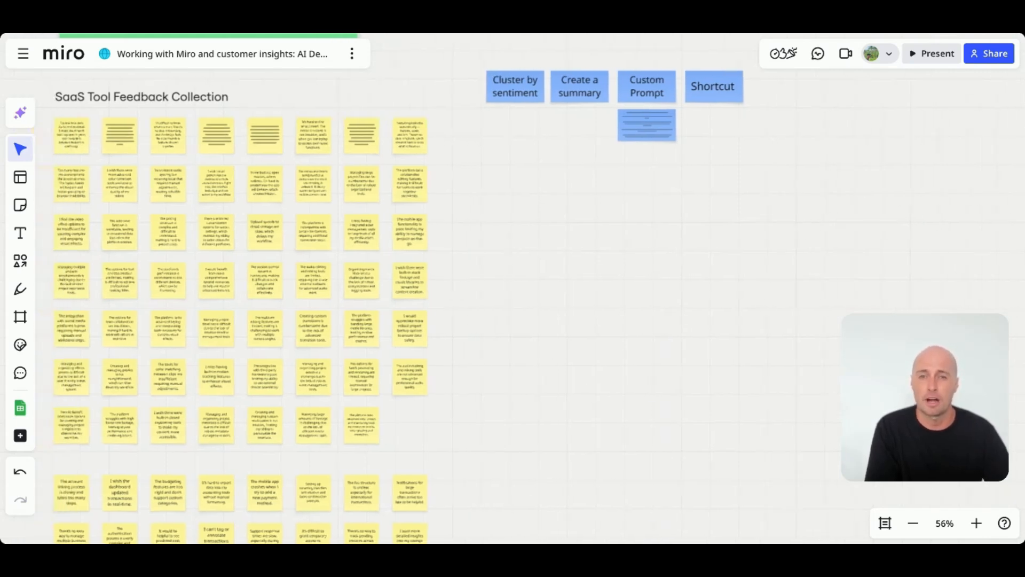